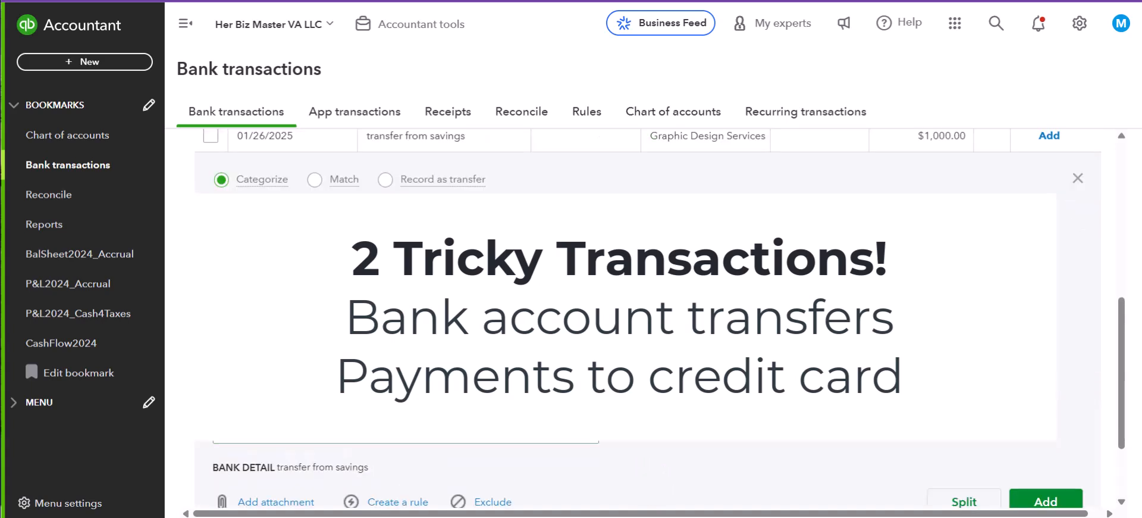
{"action": "scroll", "coordinate": [647, 322], "scroll_direction": "up", "scroll_amount": 1}
{"action": "scroll", "coordinate": [647, 321], "scroll_direction": "up", "scroll_amount": 3}
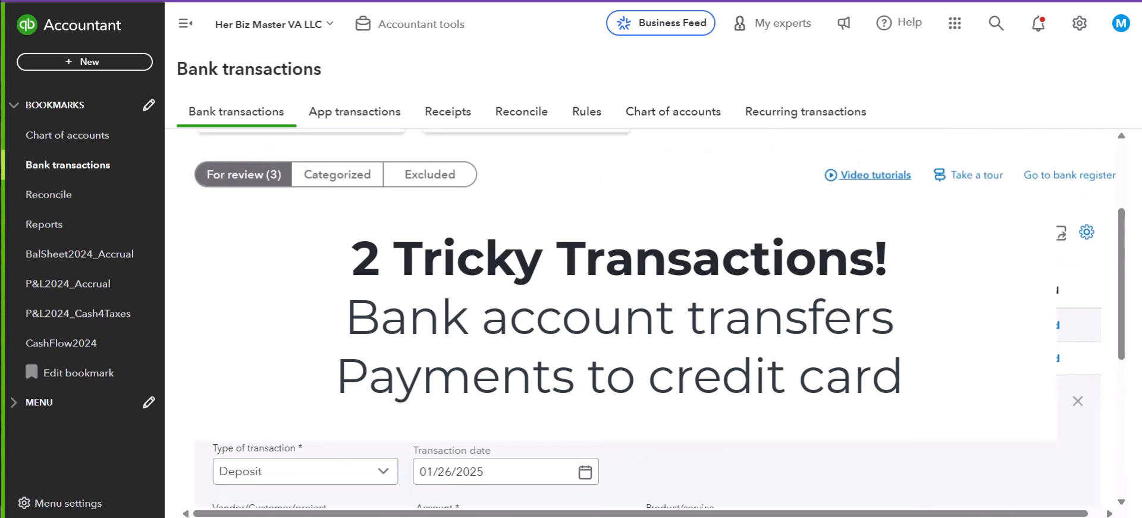
{"action": "scroll", "coordinate": [648, 321], "scroll_direction": "down", "scroll_amount": 3}
{"action": "scroll", "coordinate": [647, 321], "scroll_direction": "up", "scroll_amount": 3}
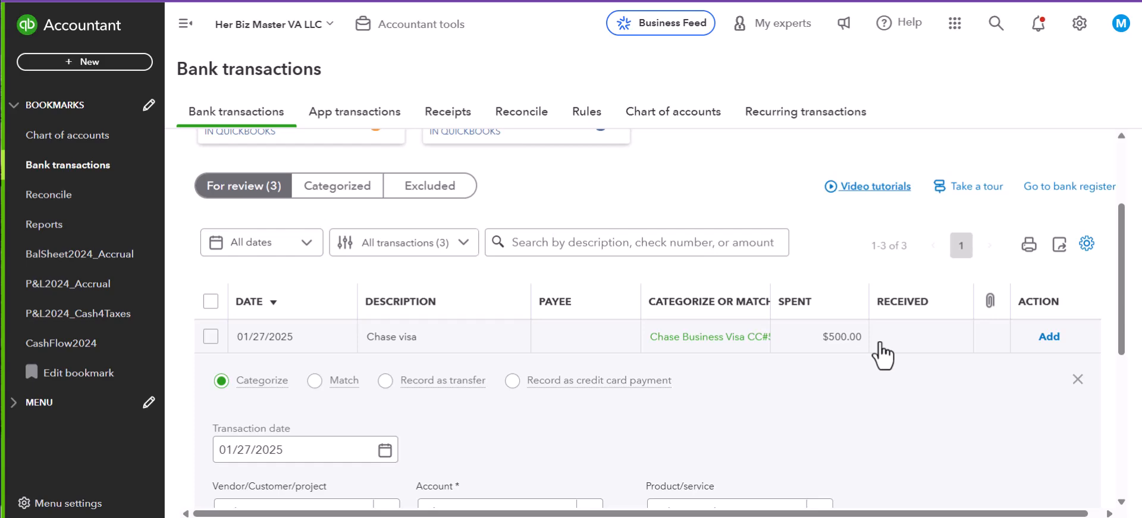
{"action": "scroll", "coordinate": [815, 417], "scroll_direction": "up", "scroll_amount": 3}
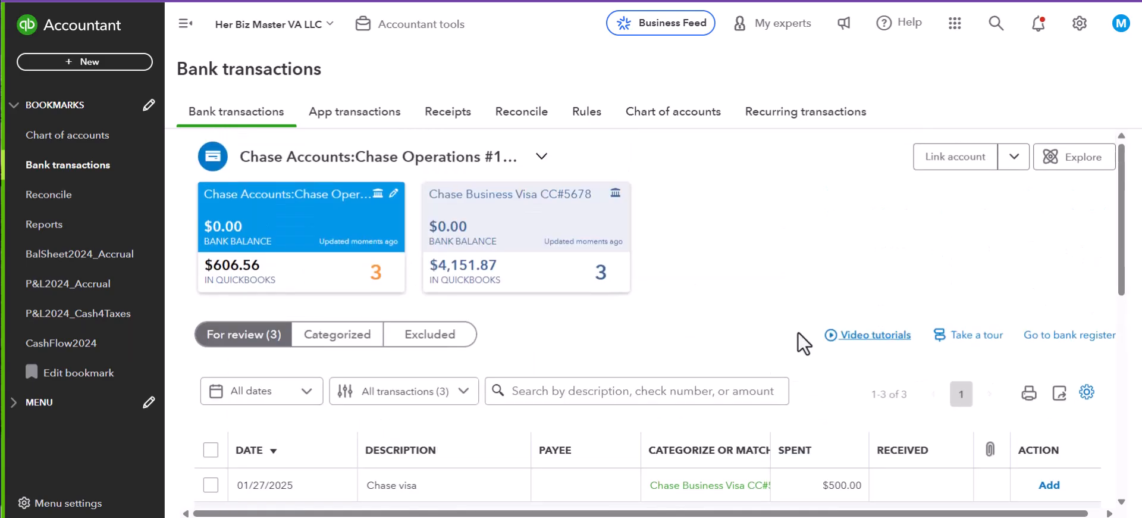
{"action": "scroll", "coordinate": [798, 335], "scroll_direction": "down", "scroll_amount": 3}
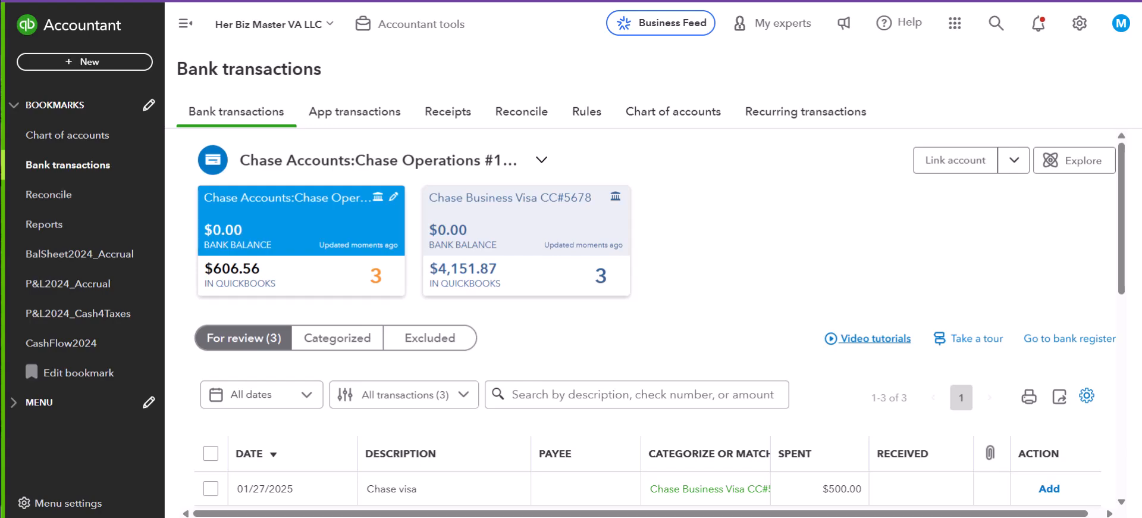
Duplicate the browser tab and open the Balance Sheet from the favorite standard reports
{"action": "right_click", "coordinate": [146, 1]}
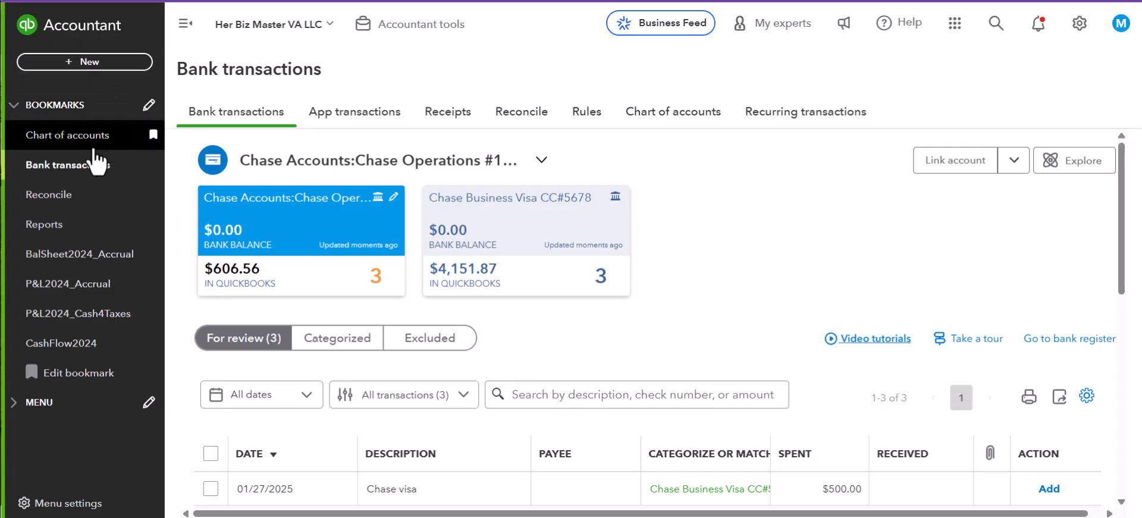
{"action": "left_click", "coordinate": [54, 226]}
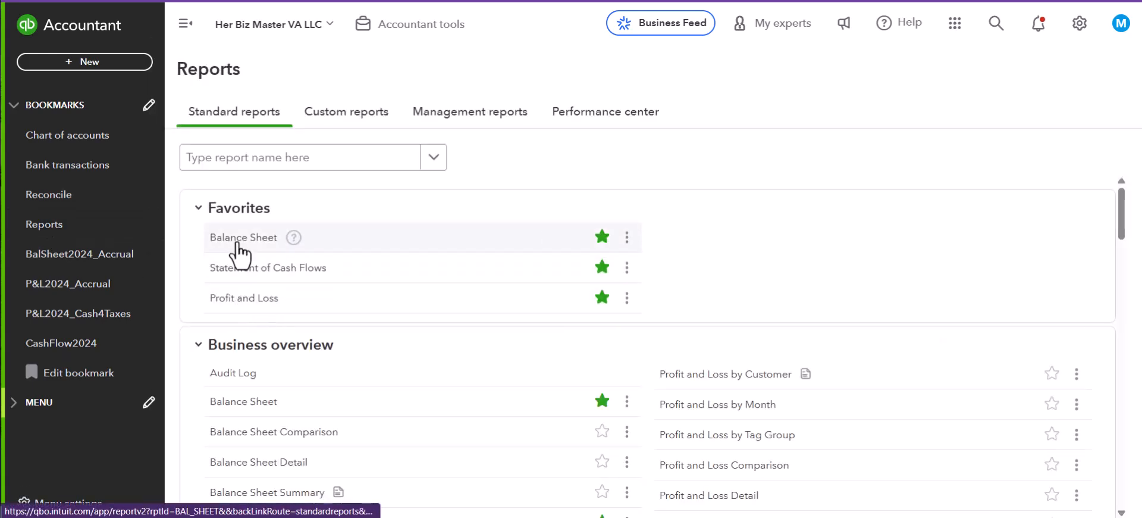
{"action": "left_click", "coordinate": [225, 237]}
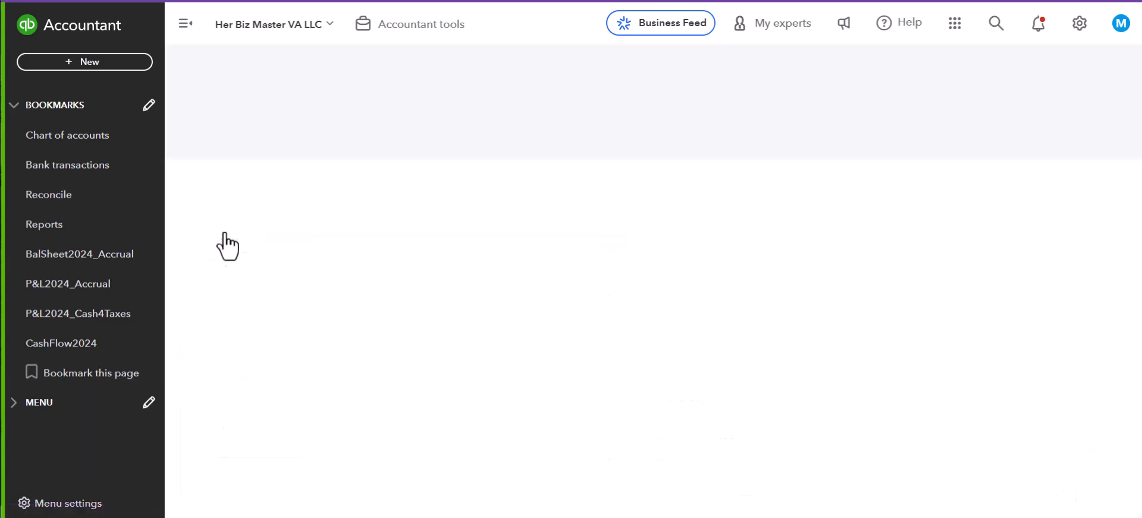
{"action": "scroll", "coordinate": [674, 255], "scroll_direction": "down", "scroll_amount": 3}
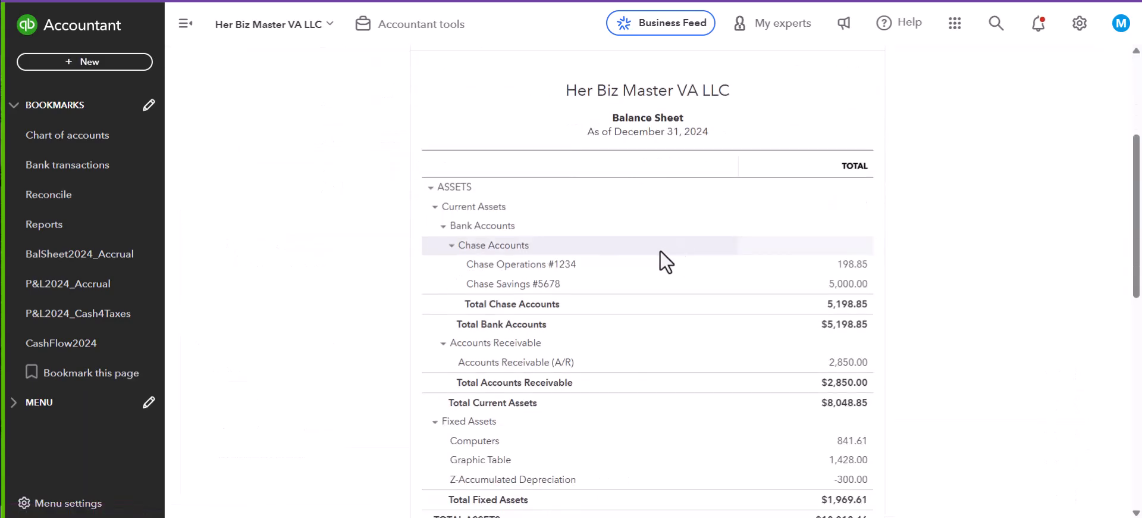
Run the Balance Sheet report with the report period set to Today
{"action": "scroll", "coordinate": [677, 250], "scroll_direction": "up", "scroll_amount": 3}
{"action": "left_click", "coordinate": [276, 140]}
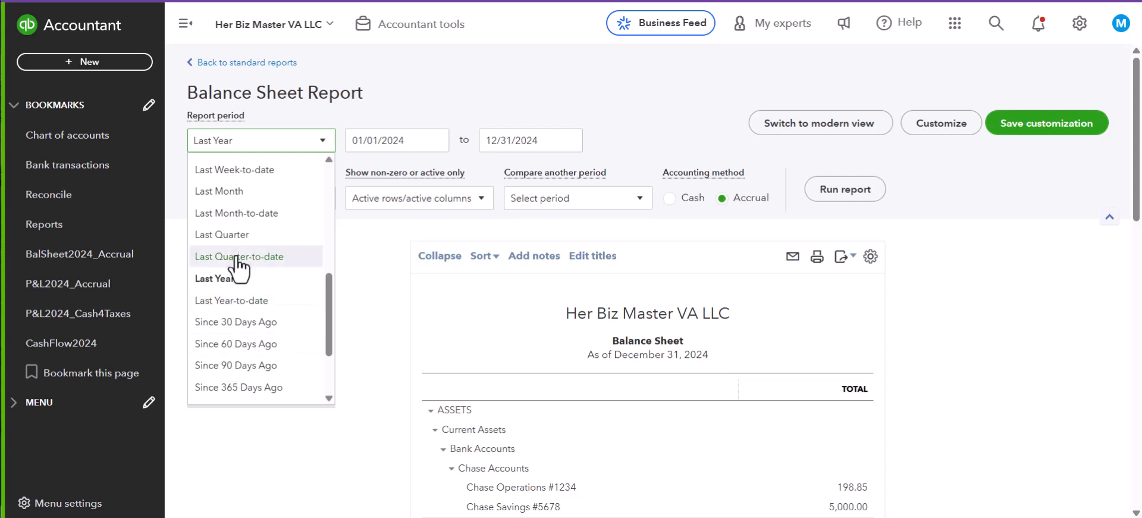
{"action": "scroll", "coordinate": [236, 256], "scroll_direction": "up", "scroll_amount": 5}
{"action": "scroll", "coordinate": [233, 238], "scroll_direction": "up", "scroll_amount": 1}
{"action": "left_click", "coordinate": [220, 212]}
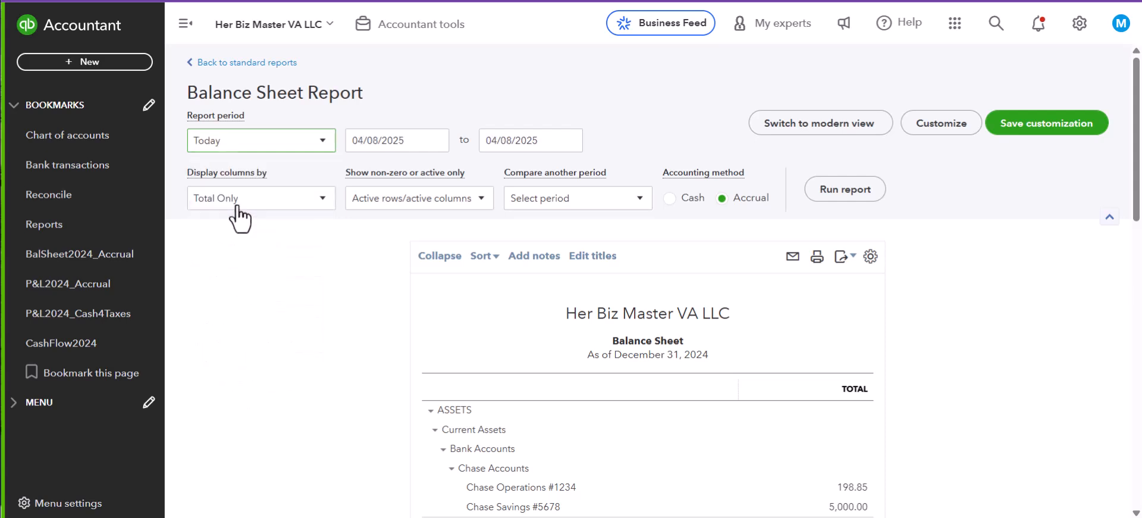
{"action": "left_click", "coordinate": [848, 191]}
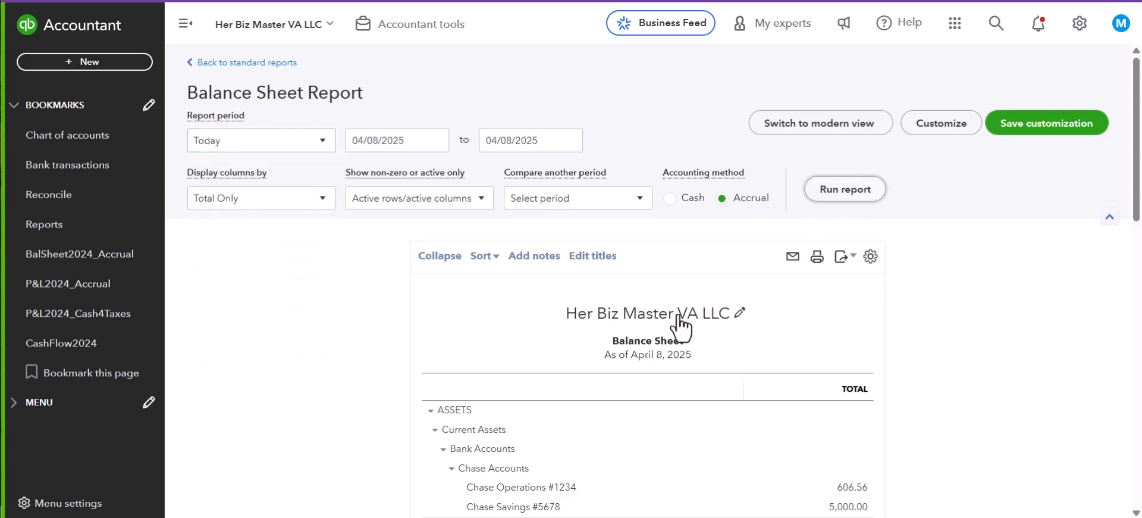
Examine the Balance Sheet's Chase bank account balances and the Chase Business Visa balance under liabilities, refreshing the report once
{"action": "scroll", "coordinate": [656, 292], "scroll_direction": "down", "scroll_amount": 3}
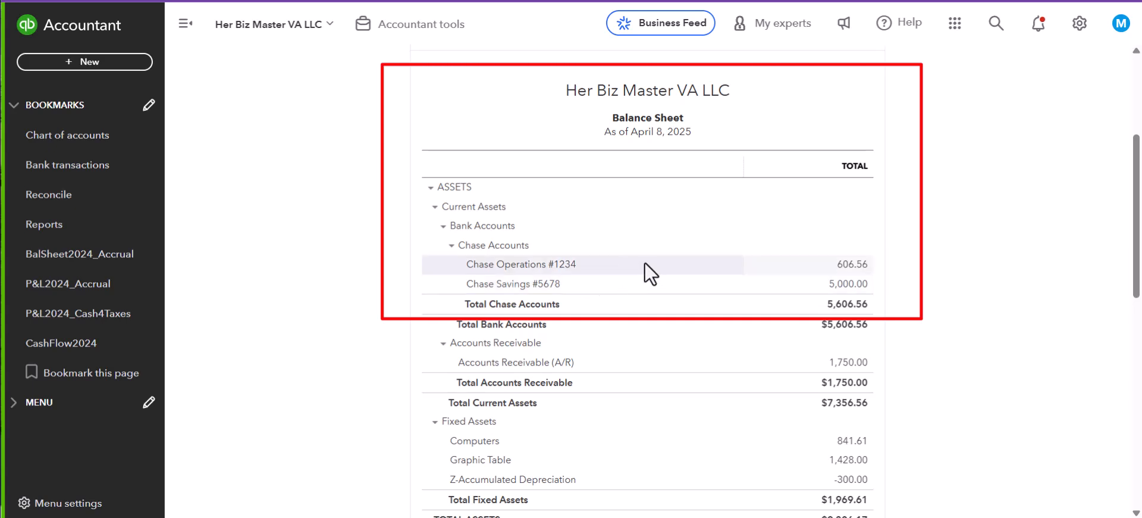
{"action": "scroll", "coordinate": [595, 277], "scroll_direction": "down", "scroll_amount": 3}
{"action": "scroll", "coordinate": [649, 291], "scroll_direction": "down", "scroll_amount": 5}
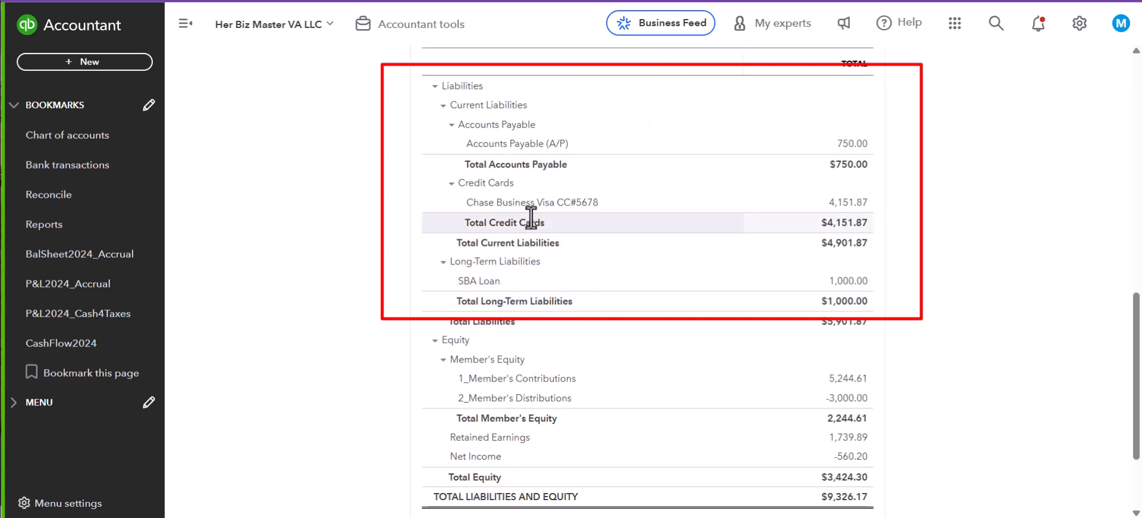
{"action": "scroll", "coordinate": [720, 220], "scroll_direction": "up", "scroll_amount": 10}
{"action": "left_click", "coordinate": [844, 191]}
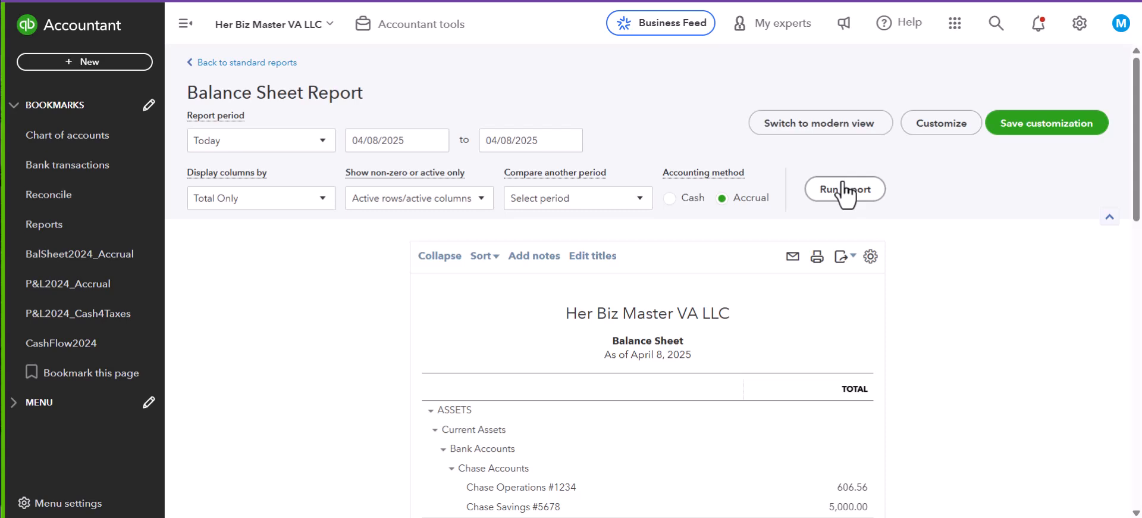
{"action": "scroll", "coordinate": [857, 345], "scroll_direction": "down", "scroll_amount": 5}
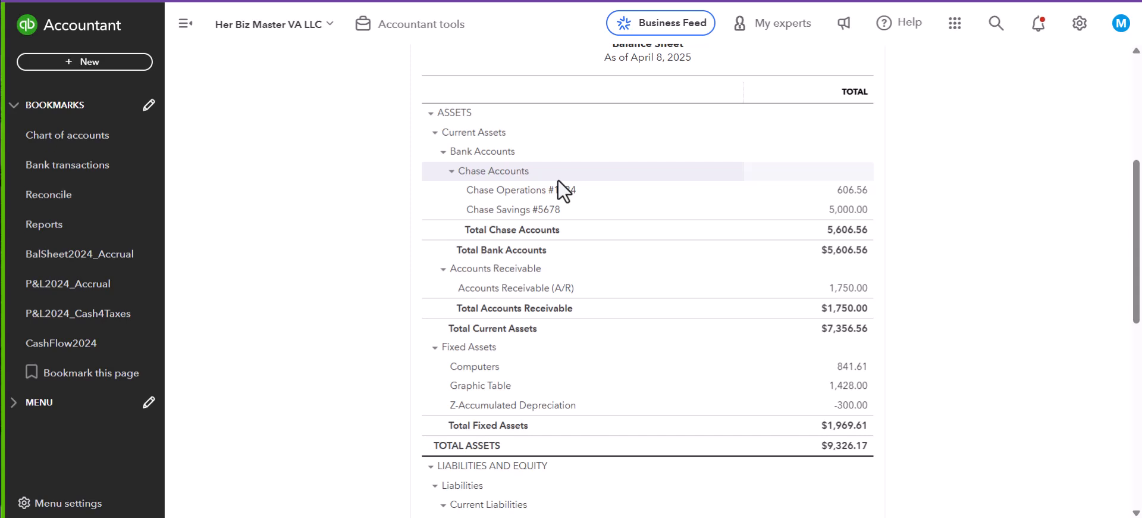
{"action": "scroll", "coordinate": [589, 186], "scroll_direction": "down", "scroll_amount": 1}
{"action": "scroll", "coordinate": [592, 186], "scroll_direction": "down", "scroll_amount": 1}
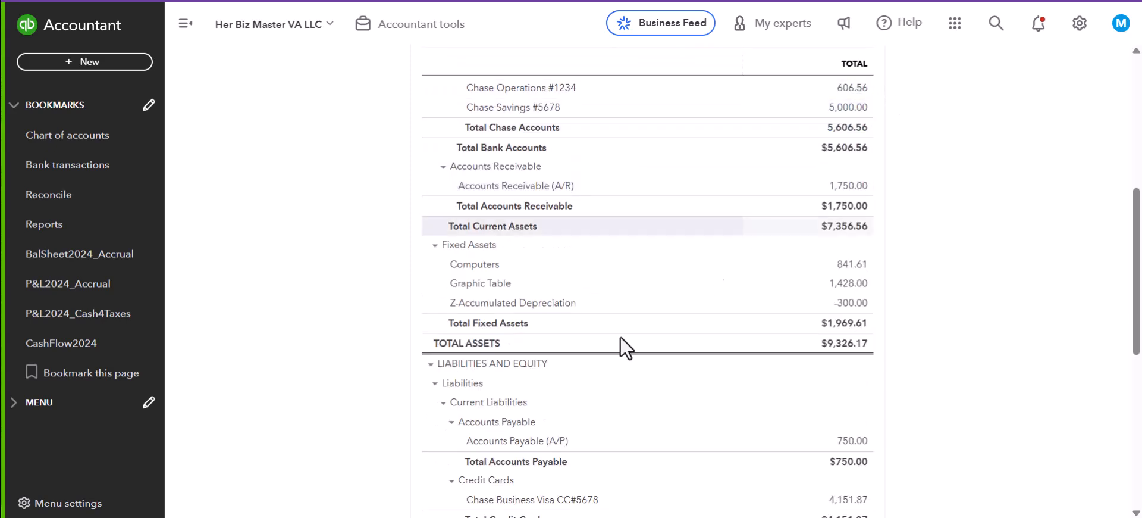
{"action": "scroll", "coordinate": [654, 309], "scroll_direction": "down", "scroll_amount": 1}
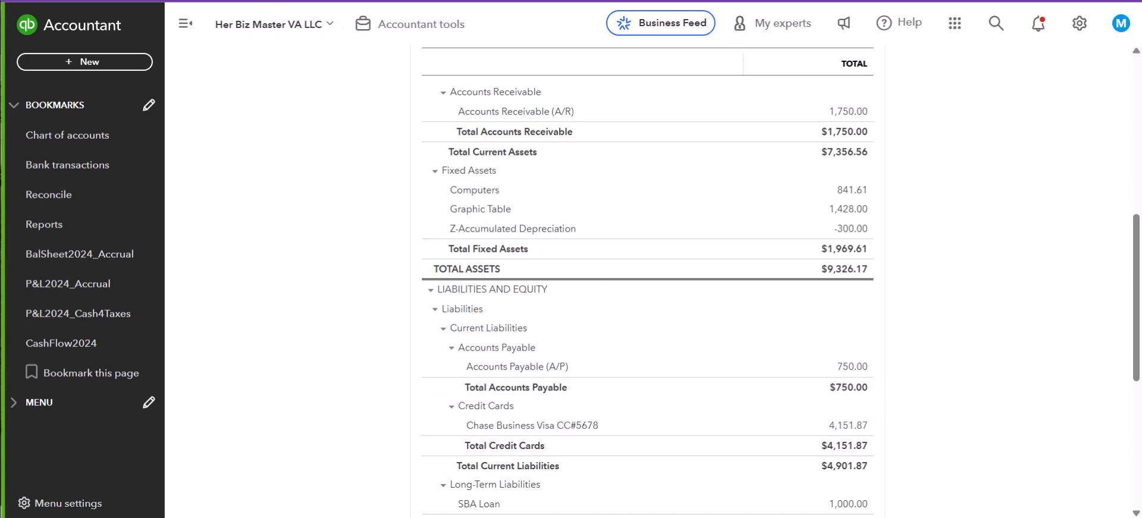
Return to the bank transactions and look through the Chase Business Visa and Chase Operations feeds for items to review
{"action": "left_click", "coordinate": [87, 1]}
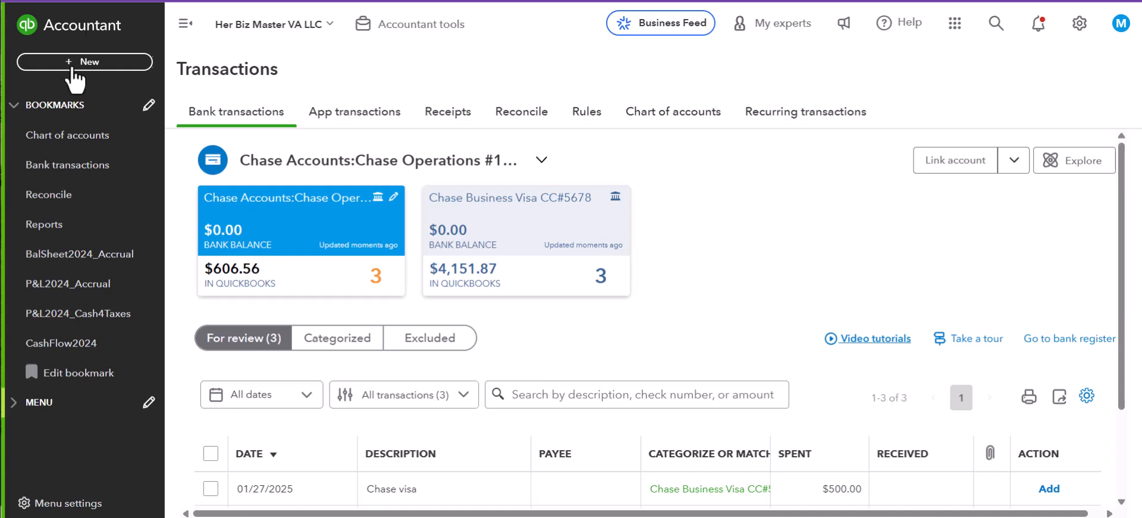
{"action": "left_click", "coordinate": [86, 165]}
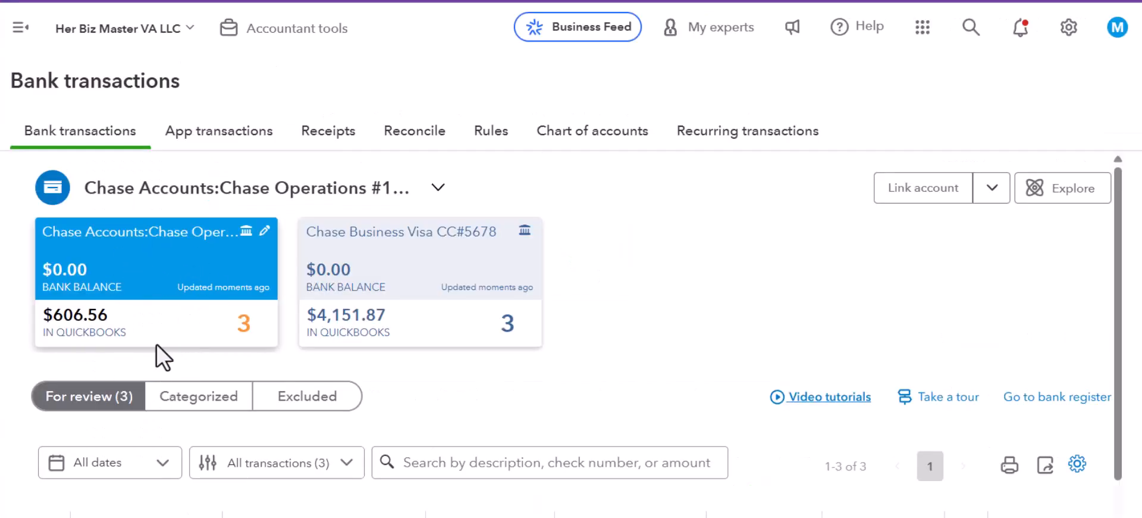
{"action": "left_click", "coordinate": [437, 306]}
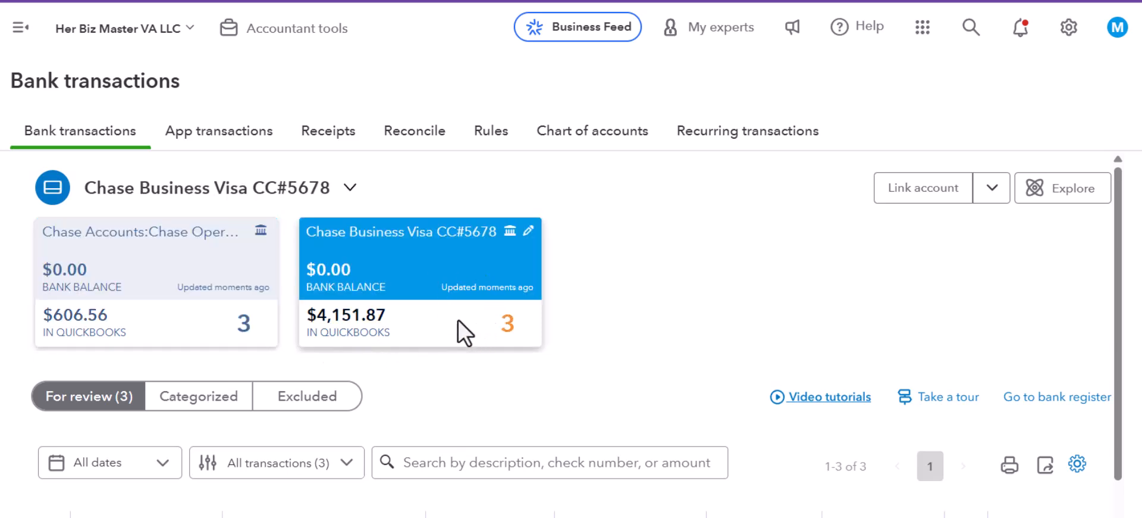
{"action": "left_click", "coordinate": [139, 300]}
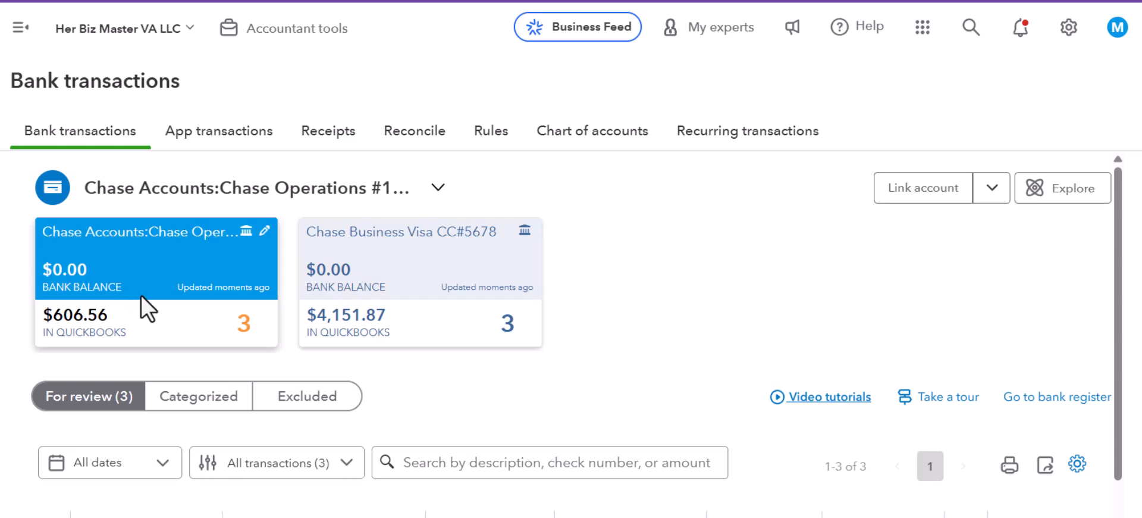
{"action": "scroll", "coordinate": [141, 291], "scroll_direction": "down", "scroll_amount": 2}
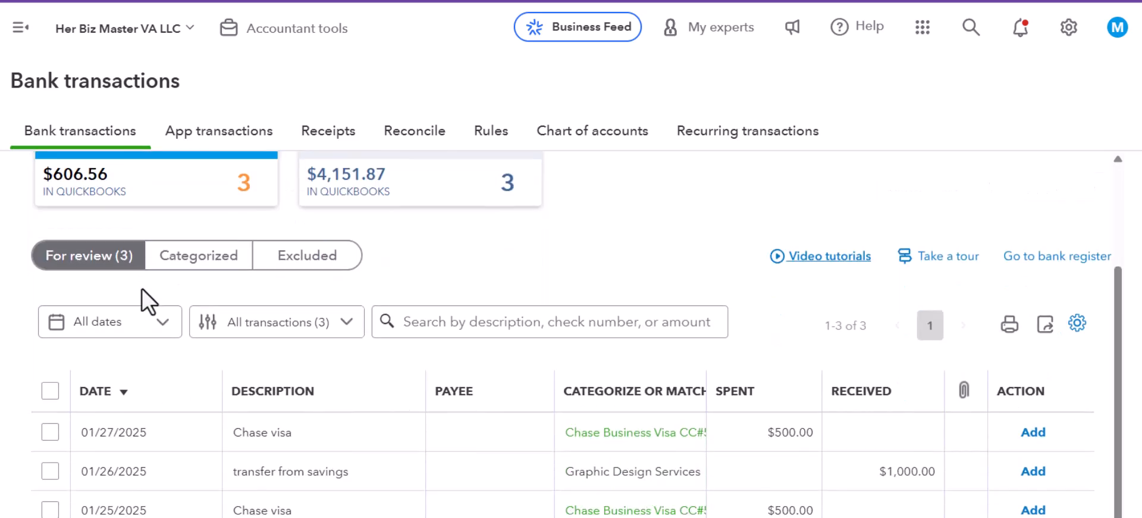
{"action": "scroll", "coordinate": [173, 204], "scroll_direction": "up", "scroll_amount": 1}
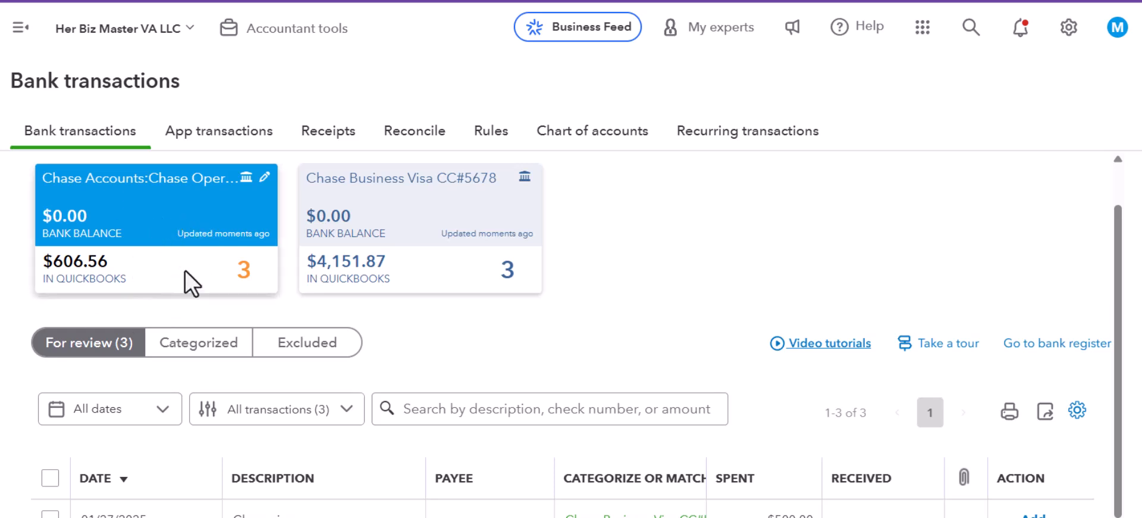
Duplicate the bank transactions browser tab and inspect the details of the 01/27/2025 Chase visa transaction in the Chase Operations feed
{"action": "right_click", "coordinate": [312, 1]}
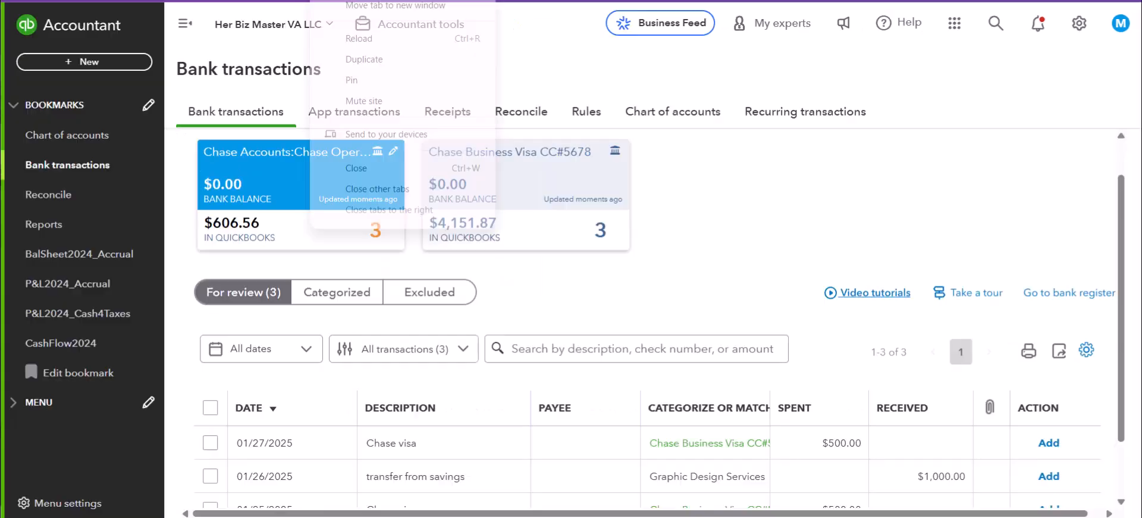
{"action": "left_click", "coordinate": [372, 58]}
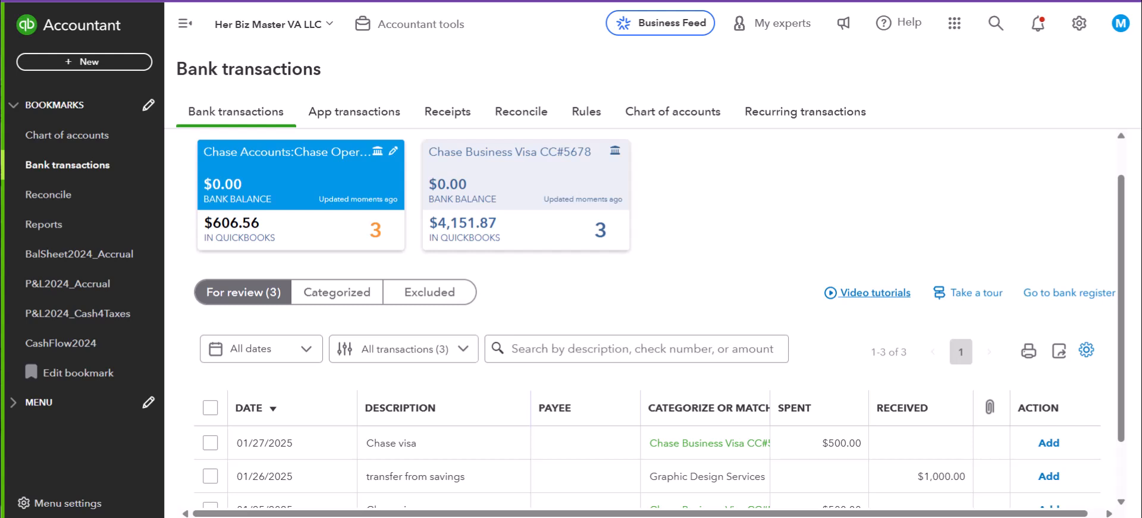
{"action": "scroll", "coordinate": [342, 384], "scroll_direction": "down", "scroll_amount": 1}
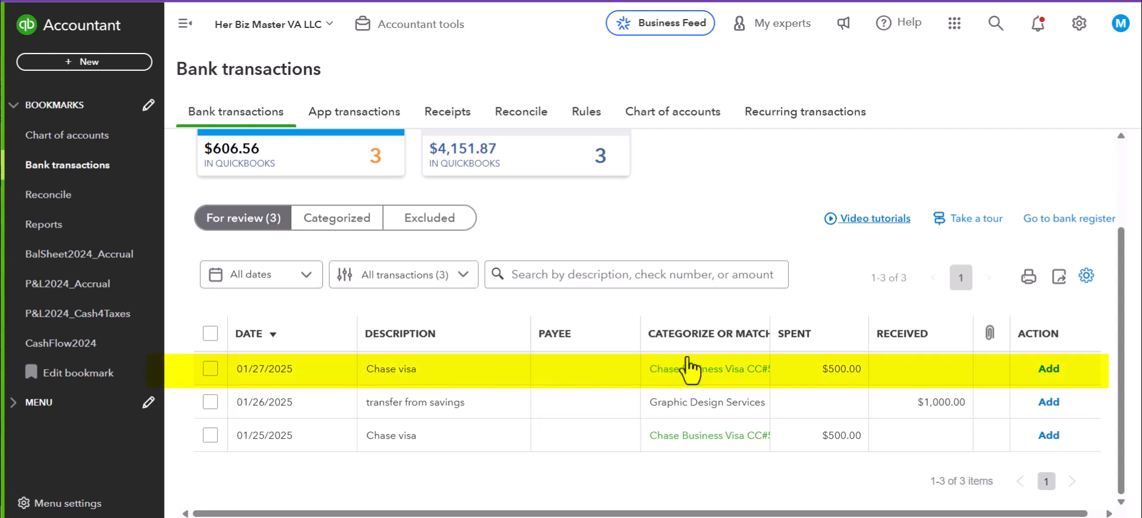
{"action": "left_click", "coordinate": [824, 369]}
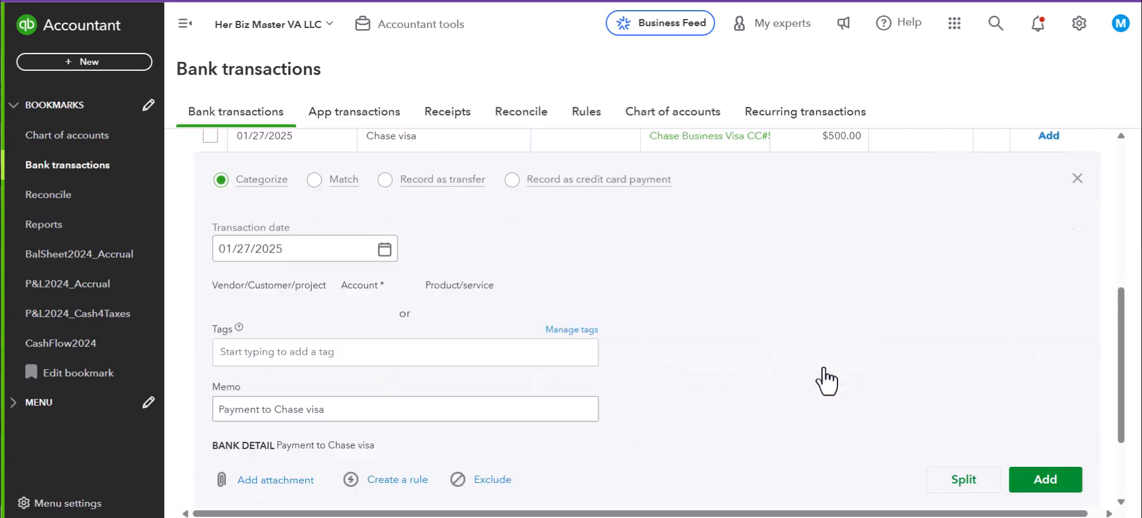
{"action": "scroll", "coordinate": [1005, 293], "scroll_direction": "up", "scroll_amount": 3}
{"action": "left_click", "coordinate": [1078, 403]}
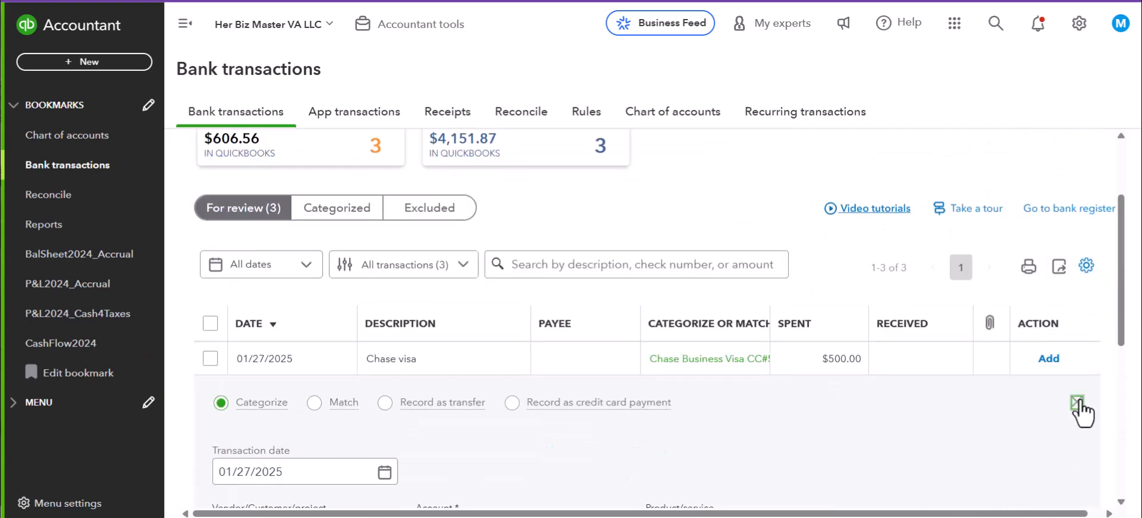
Show the Chase Business Visa feed and expand the 01/27/2025 Chase transaction of $500.00 to check its categorization
{"action": "scroll", "coordinate": [491, 265], "scroll_direction": "up", "scroll_amount": 2}
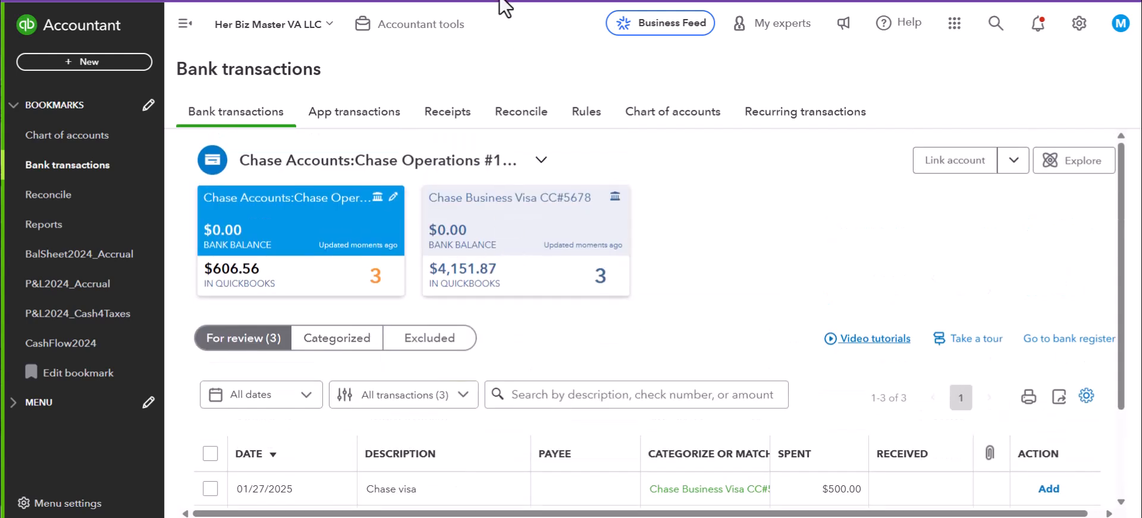
{"action": "left_click", "coordinate": [512, 235]}
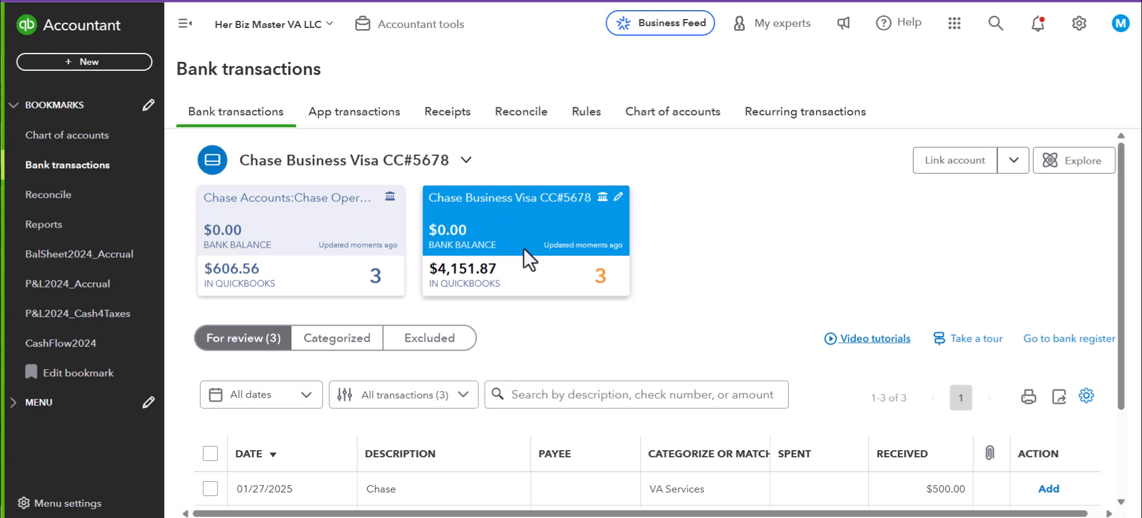
{"action": "scroll", "coordinate": [528, 241], "scroll_direction": "down", "scroll_amount": 2}
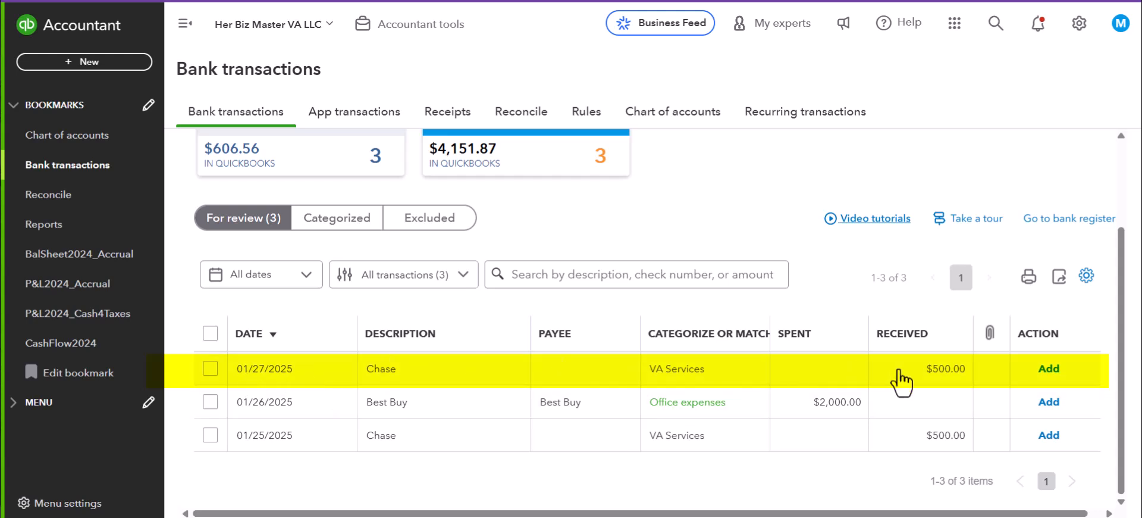
{"action": "left_click", "coordinate": [466, 387]}
{"action": "scroll", "coordinate": [592, 347], "scroll_direction": "up", "scroll_amount": 4}
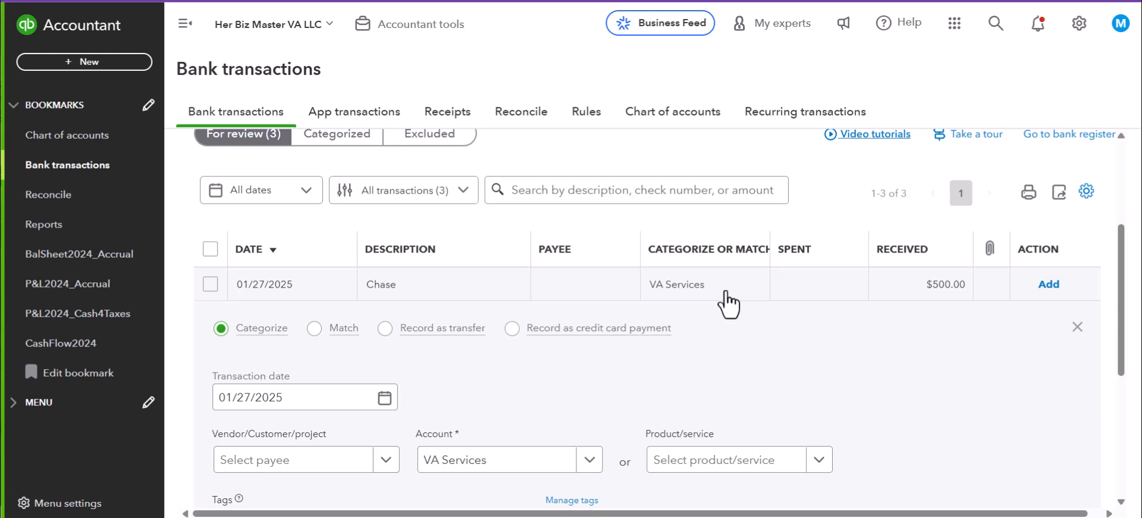
Switch to the Chase Operations feed and expand the details of the 01/27/2025 Chase visa transaction
{"action": "scroll", "coordinate": [729, 303], "scroll_direction": "up", "scroll_amount": 4}
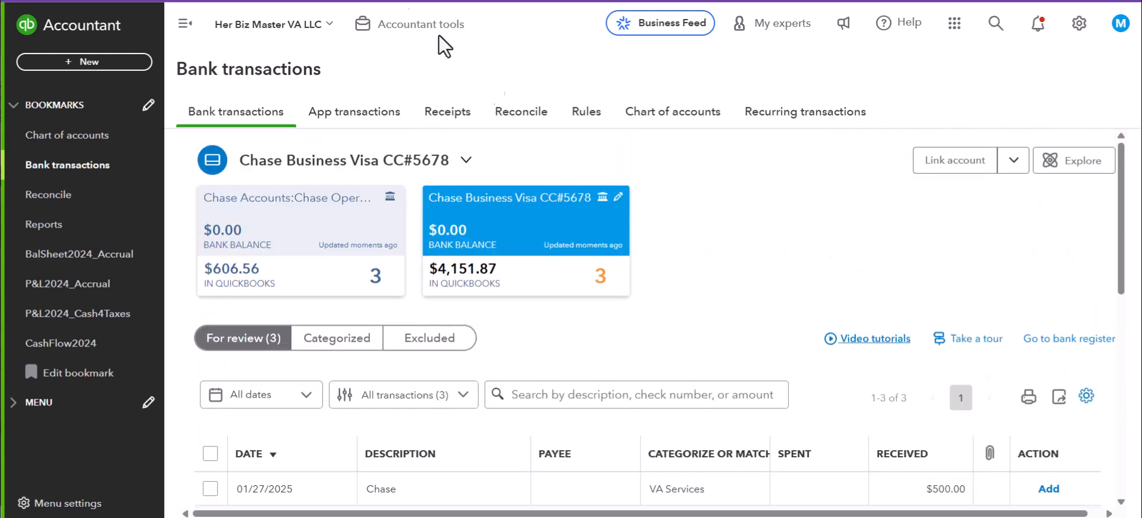
{"action": "left_click", "coordinate": [306, 272]}
{"action": "scroll", "coordinate": [298, 274], "scroll_direction": "down", "scroll_amount": 2}
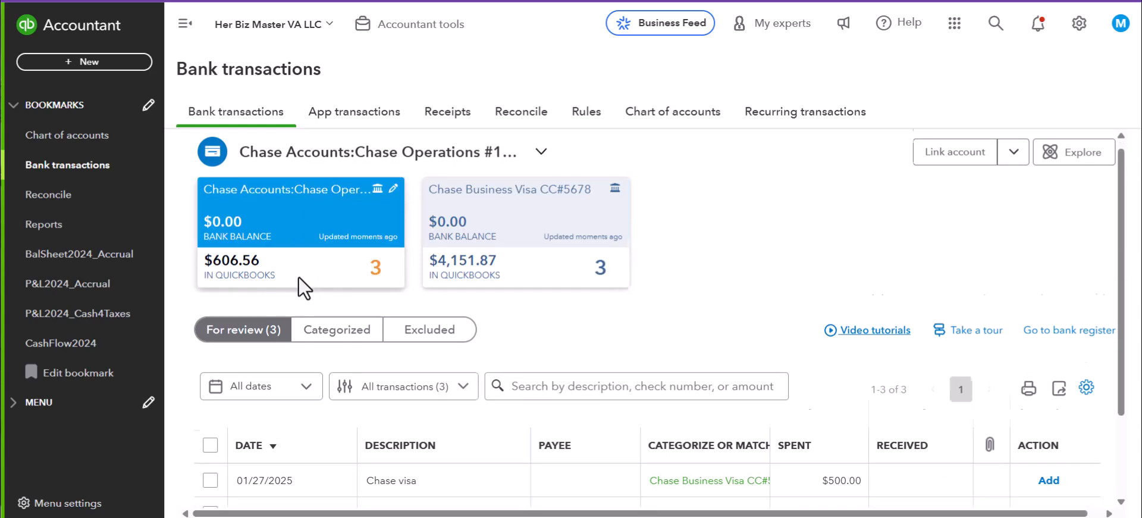
{"action": "left_click", "coordinate": [270, 385]}
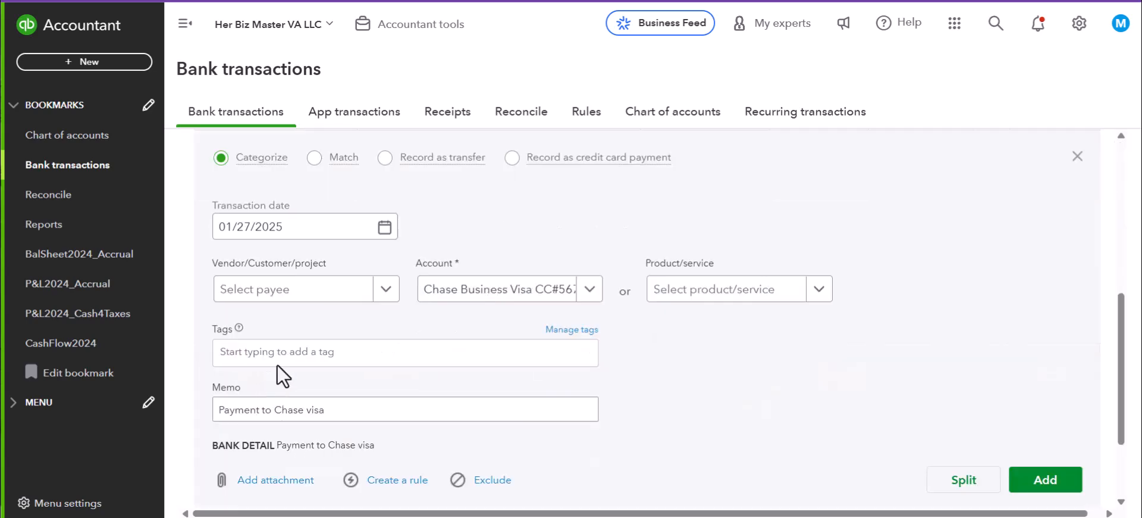
Compare the $500.00 Chase visa payment of 01/27/2025 in the Chase Operations feed with the same-date Chase transaction in the Chase Business Visa feed
{"action": "scroll", "coordinate": [291, 352], "scroll_direction": "up", "scroll_amount": 6}
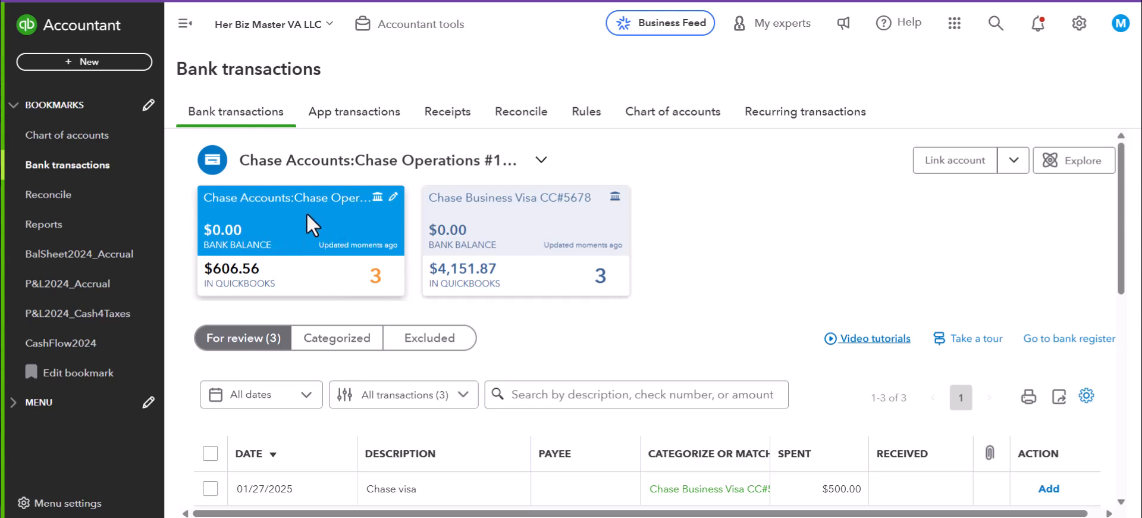
{"action": "scroll", "coordinate": [312, 280], "scroll_direction": "down", "scroll_amount": 5}
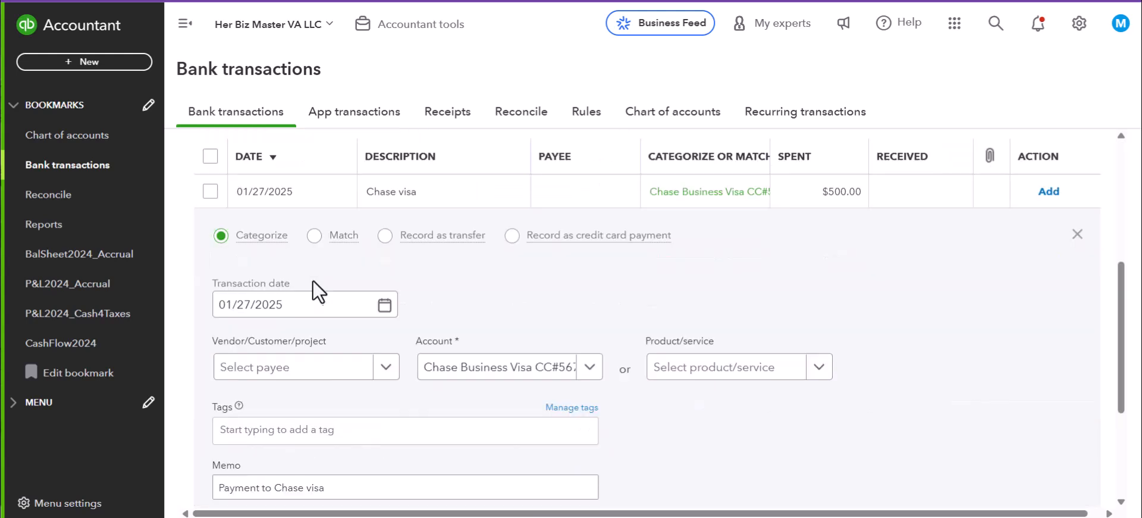
{"action": "scroll", "coordinate": [313, 218], "scroll_direction": "up", "scroll_amount": 1}
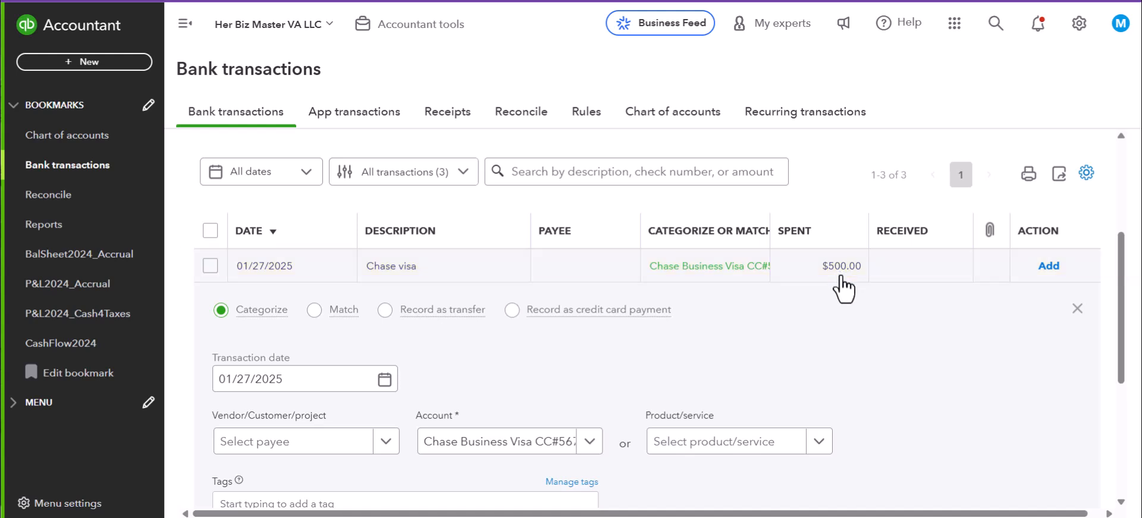
{"action": "scroll", "coordinate": [831, 298], "scroll_direction": "up", "scroll_amount": 3}
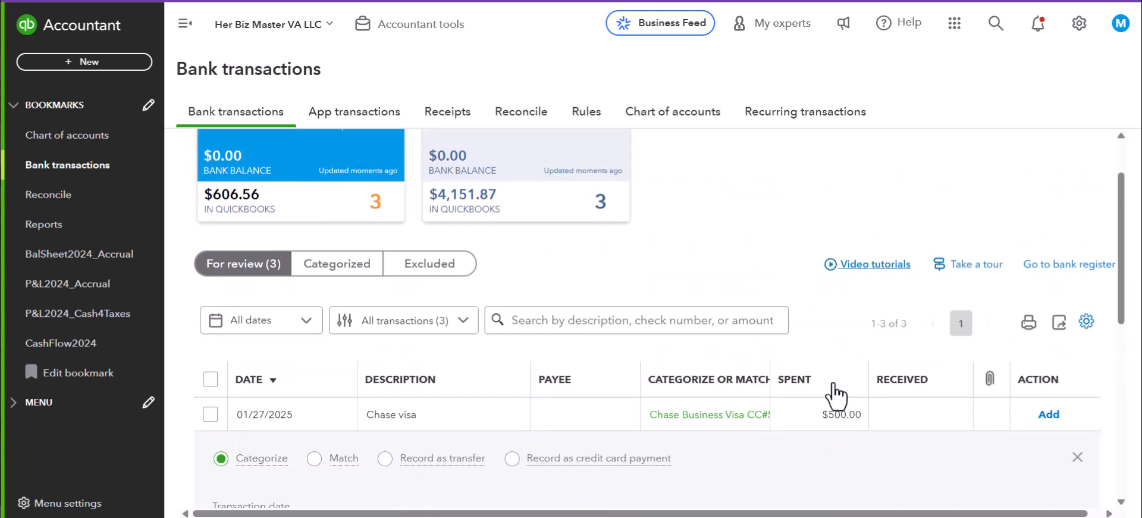
{"action": "scroll", "coordinate": [811, 357], "scroll_direction": "up", "scroll_amount": 2}
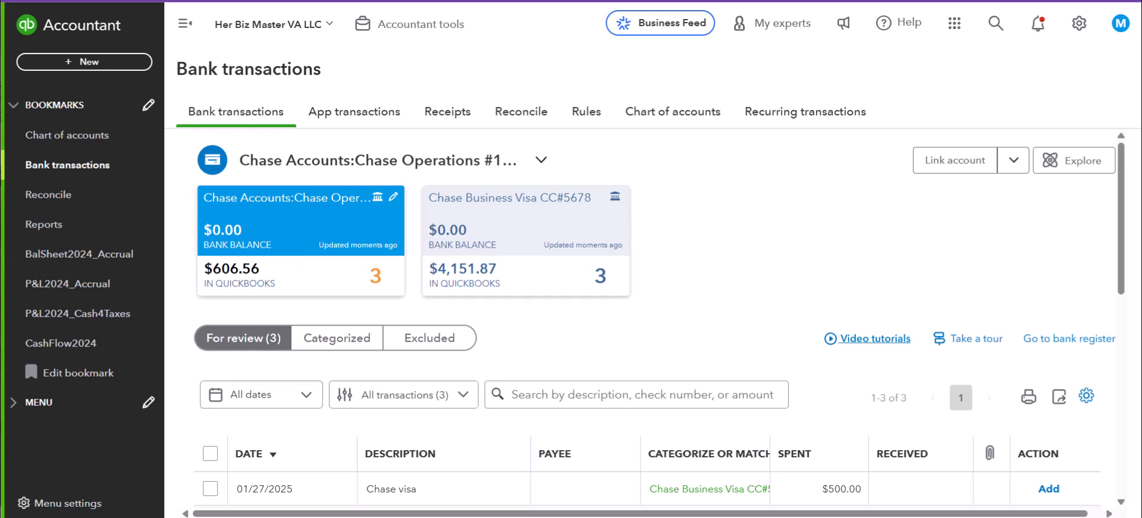
{"action": "left_click", "coordinate": [590, 220]}
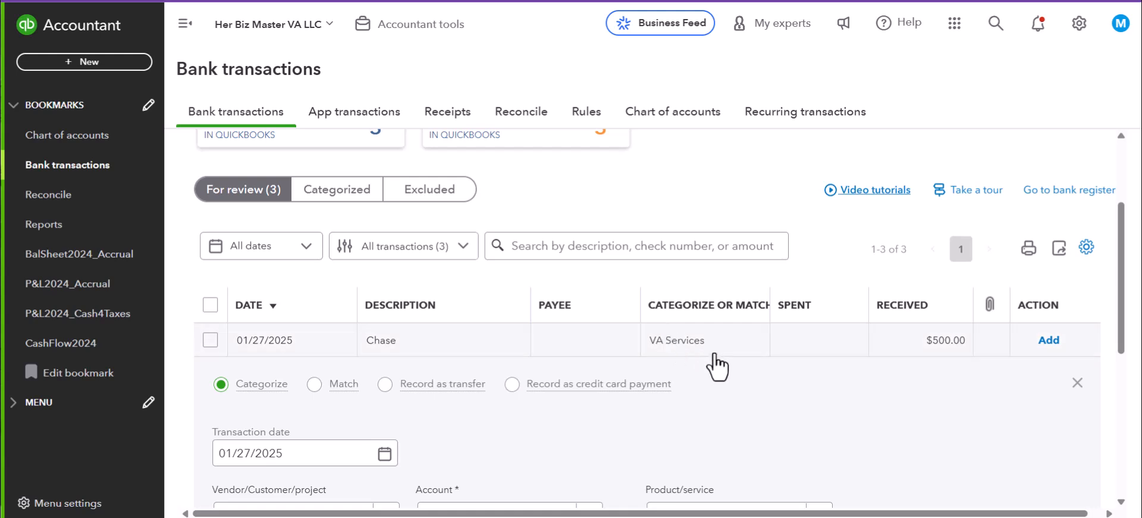
{"action": "left_click", "coordinate": [291, 1]}
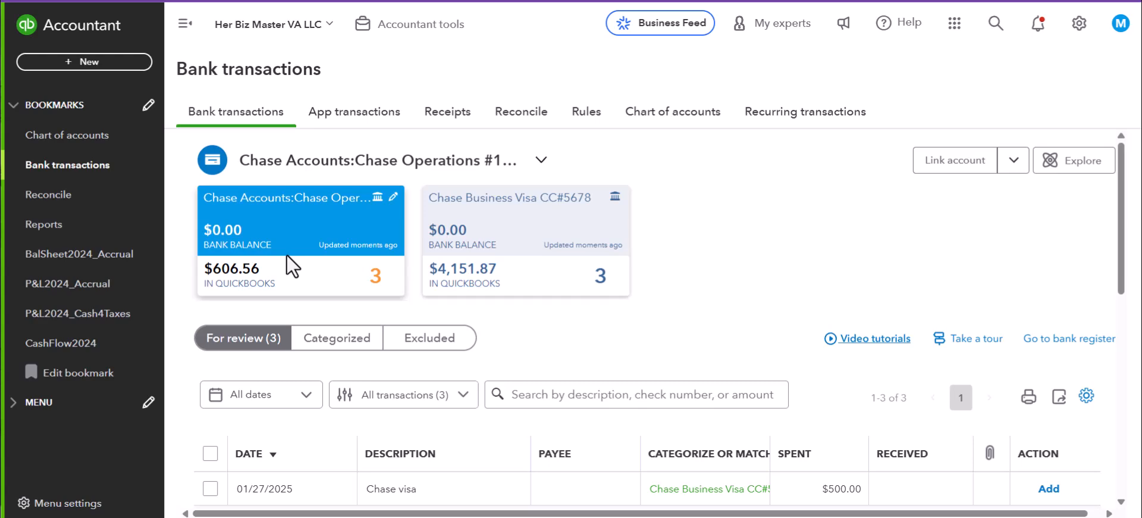
Look through the Chase Operations items for review and expand the 01/27/2025 Chase visa transaction of $500.00
{"action": "left_click", "coordinate": [66, 63]}
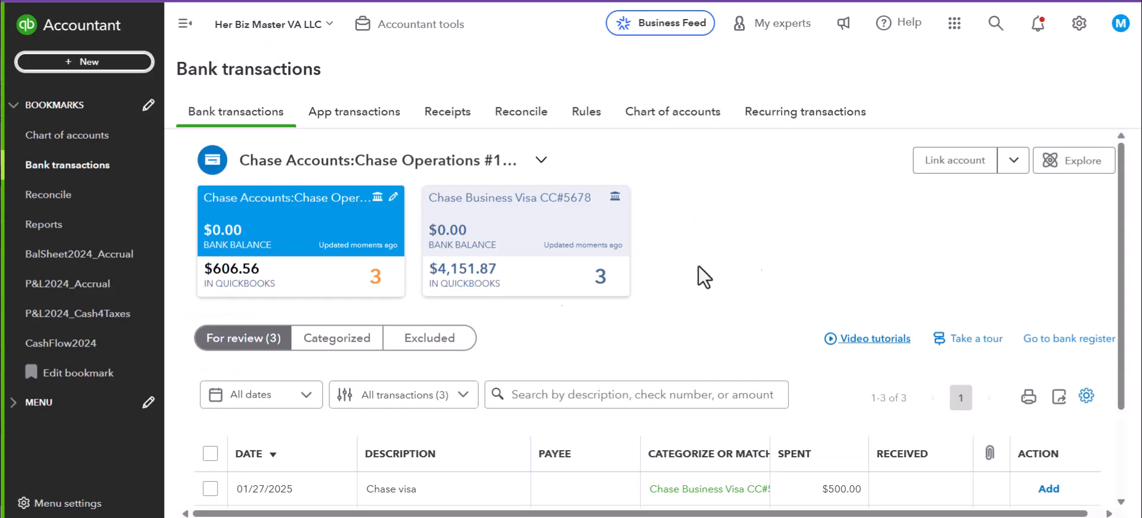
{"action": "scroll", "coordinate": [437, 263], "scroll_direction": "down", "scroll_amount": 2}
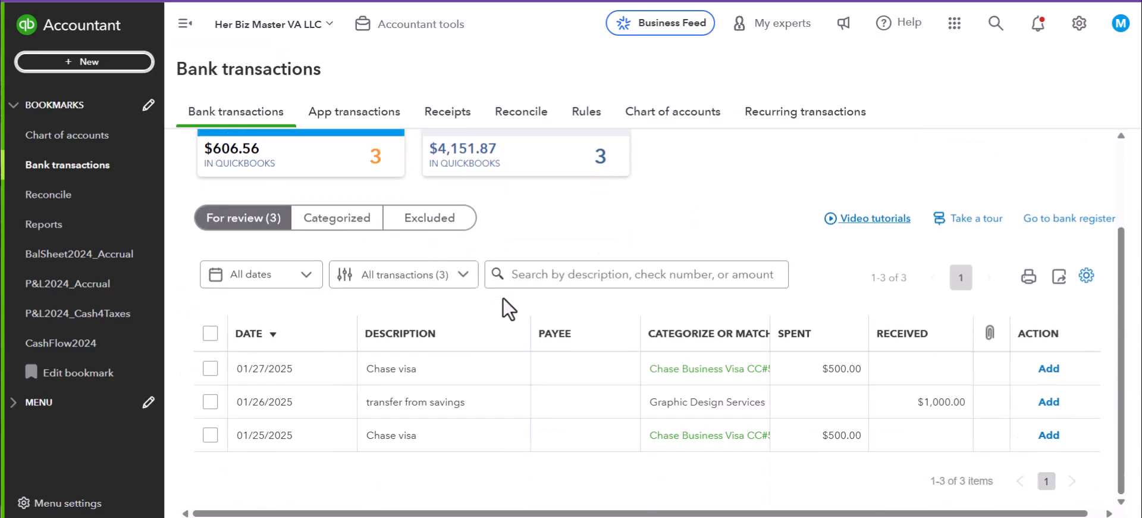
{"action": "scroll", "coordinate": [465, 267], "scroll_direction": "up", "scroll_amount": 2}
{"action": "scroll", "coordinate": [373, 271], "scroll_direction": "down", "scroll_amount": 2}
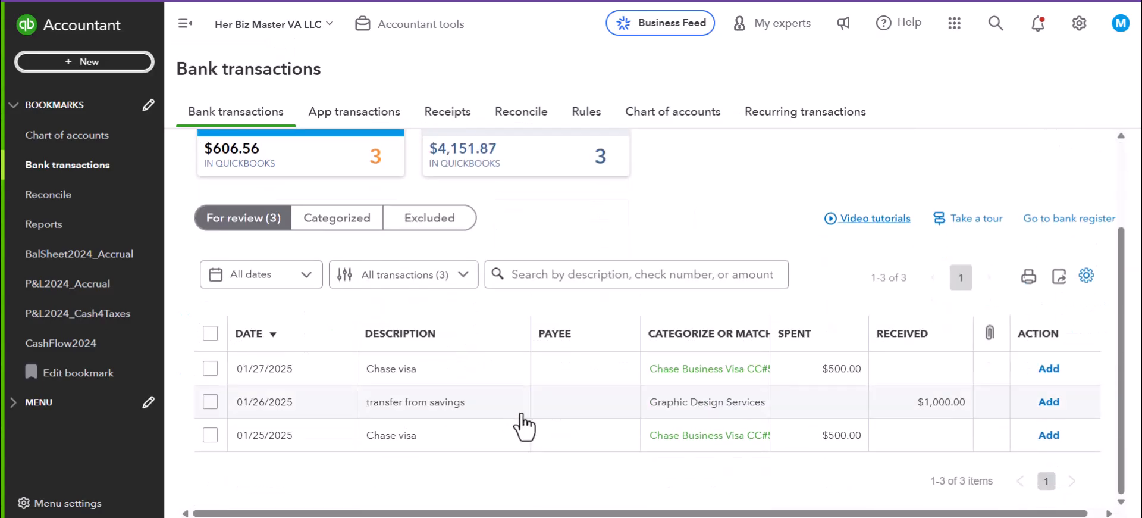
{"action": "left_click", "coordinate": [438, 376]}
{"action": "scroll", "coordinate": [438, 372], "scroll_direction": "down", "scroll_amount": 1}
{"action": "scroll", "coordinate": [384, 241], "scroll_direction": "up", "scroll_amount": 2}
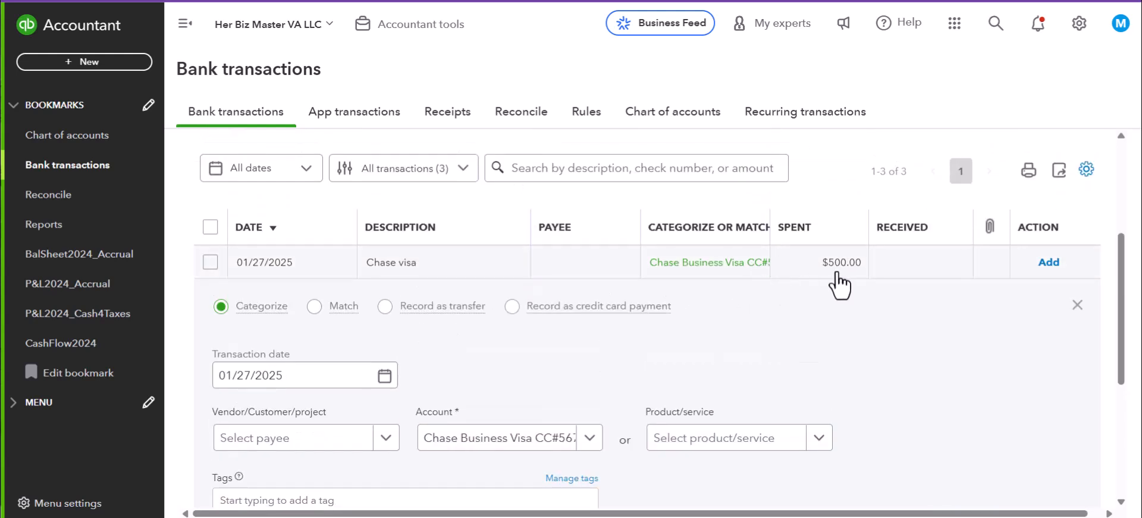
{"action": "scroll", "coordinate": [556, 387], "scroll_direction": "down", "scroll_amount": 3}
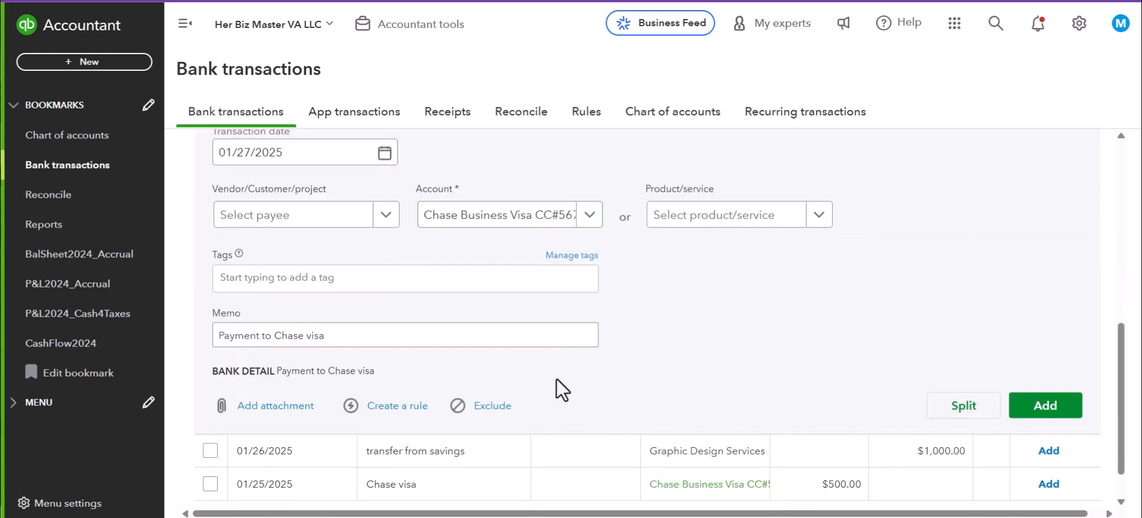
Categorize the 01/27/2025 Chase visa payment to the Chase Business Visa credit card account and add it to the books
{"action": "left_click", "coordinate": [590, 223]}
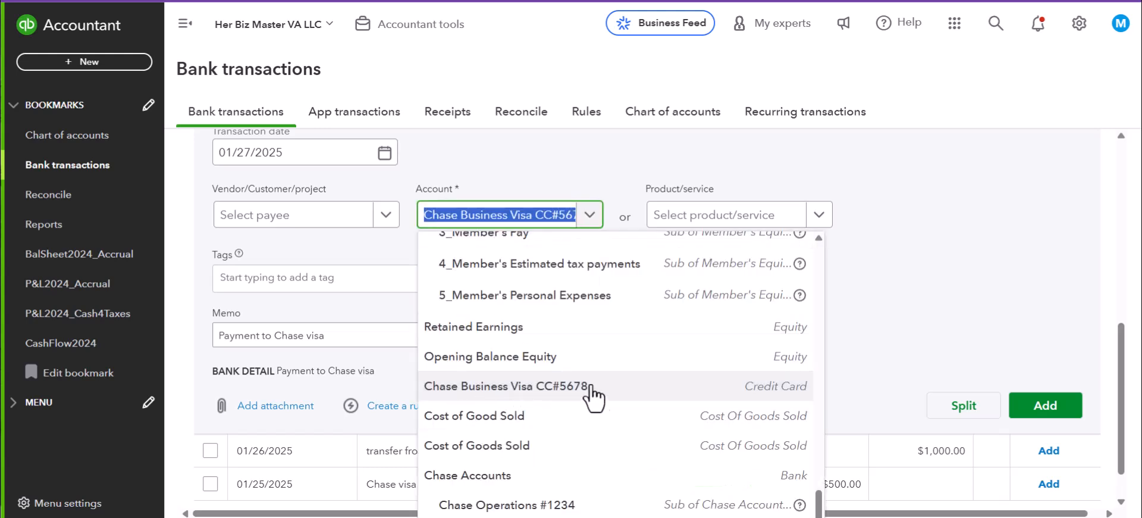
{"action": "scroll", "coordinate": [500, 410], "scroll_direction": "up", "scroll_amount": 8}
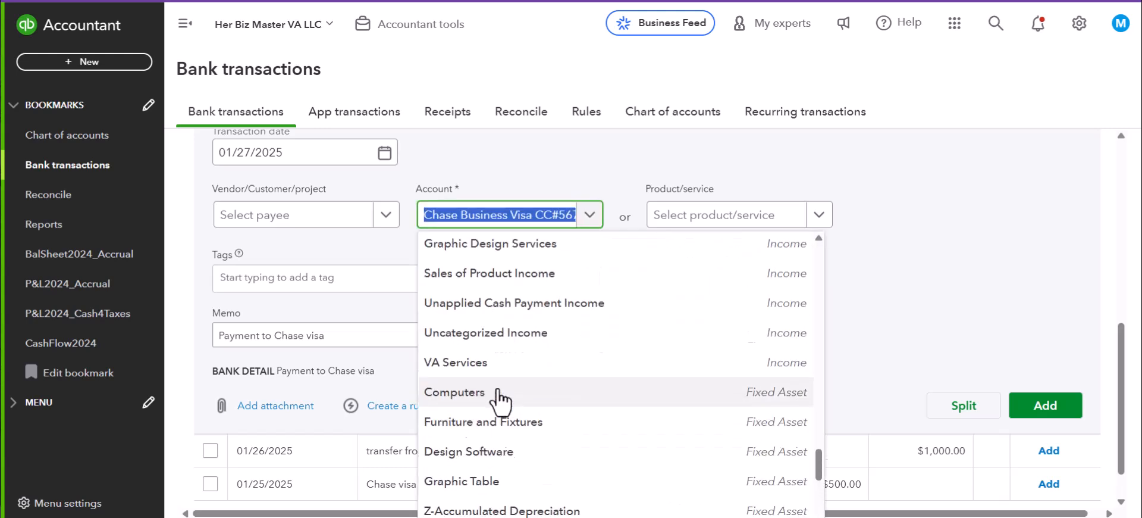
{"action": "scroll", "coordinate": [482, 395], "scroll_direction": "down", "scroll_amount": 8}
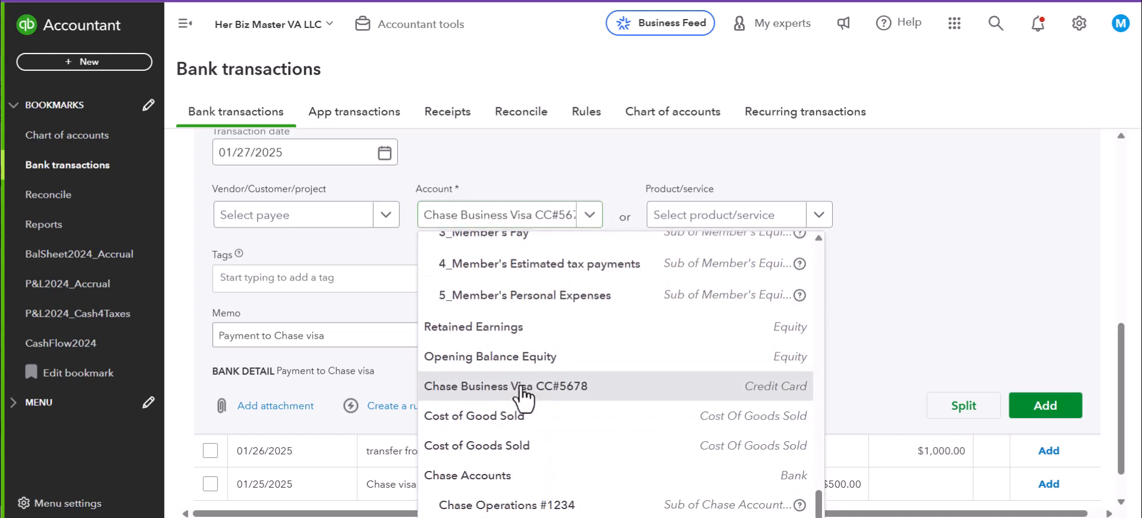
{"action": "left_click", "coordinate": [522, 388]}
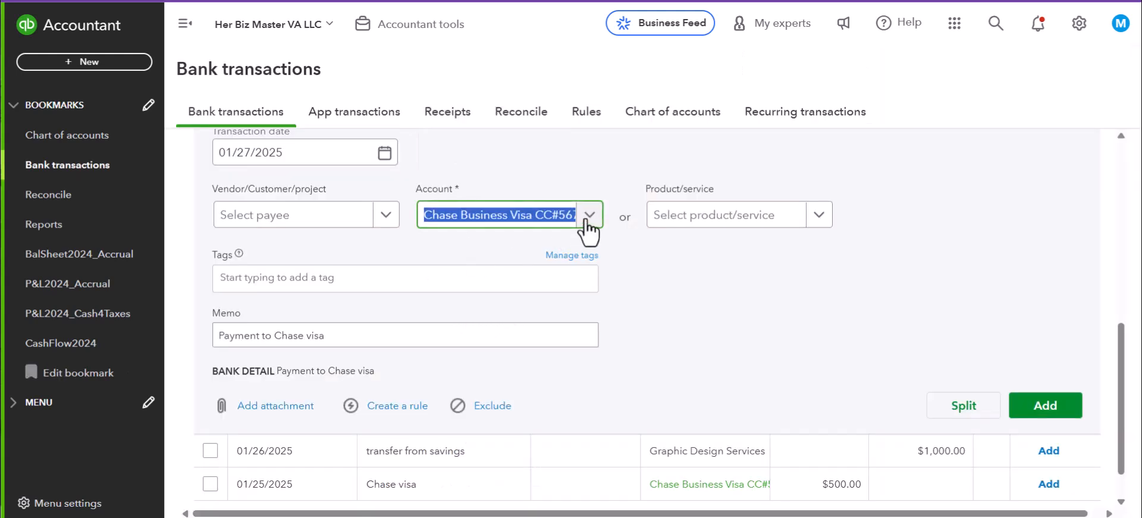
{"action": "scroll", "coordinate": [382, 321], "scroll_direction": "up", "scroll_amount": 8}
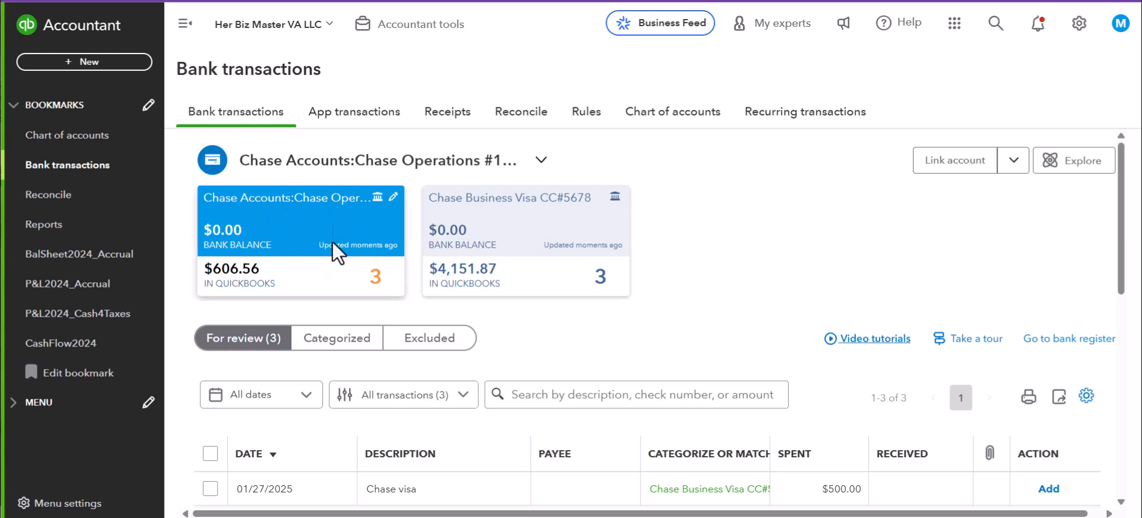
{"action": "scroll", "coordinate": [332, 262], "scroll_direction": "down", "scroll_amount": 7}
{"action": "scroll", "coordinate": [801, 285], "scroll_direction": "up", "scroll_amount": 3}
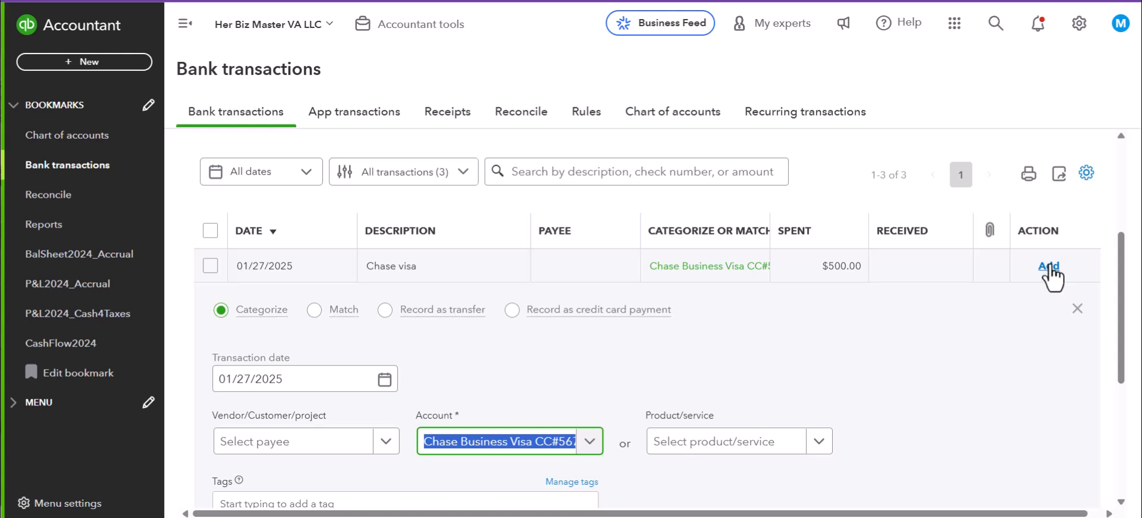
{"action": "left_click", "coordinate": [1050, 268]}
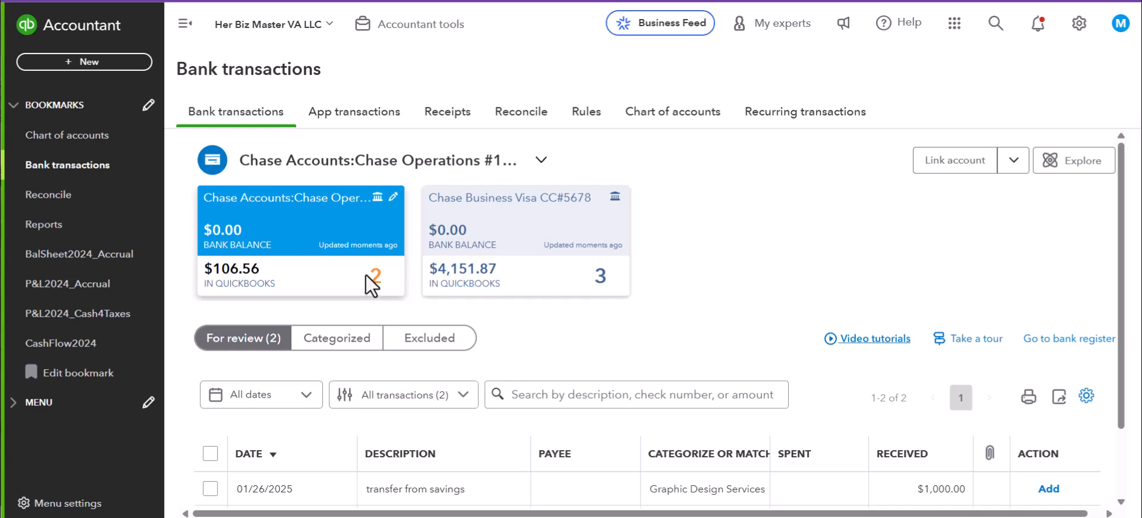
Show the Chase Business Visa feed, reload the page and expand the 01/27/2025 Chase transaction to see its suggested match
{"action": "scroll", "coordinate": [429, 454], "scroll_direction": "down", "scroll_amount": 1}
{"action": "left_click", "coordinate": [509, 219]}
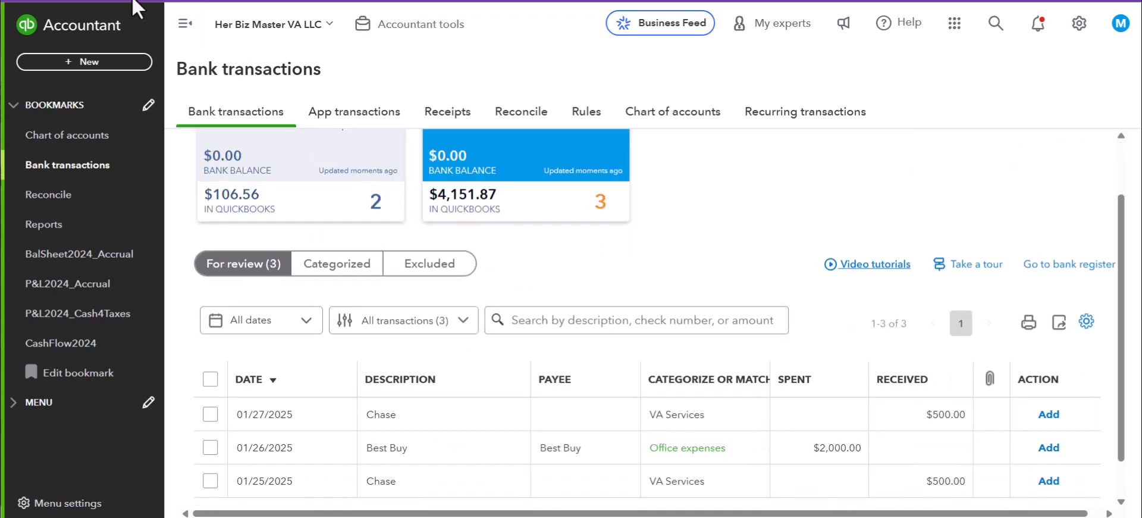
{"action": "key", "text": "F5"}
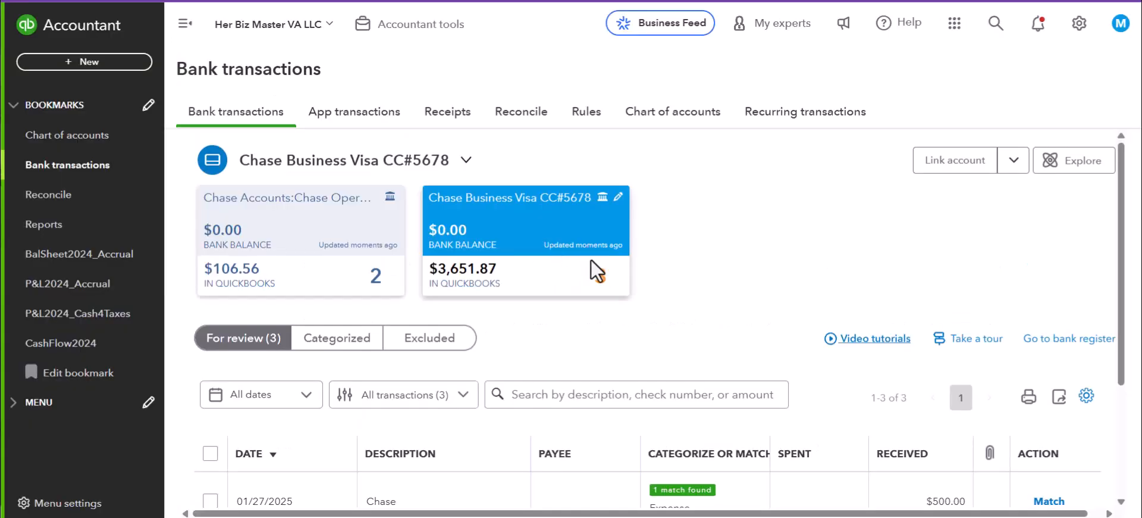
{"action": "scroll", "coordinate": [603, 263], "scroll_direction": "down", "scroll_amount": 3}
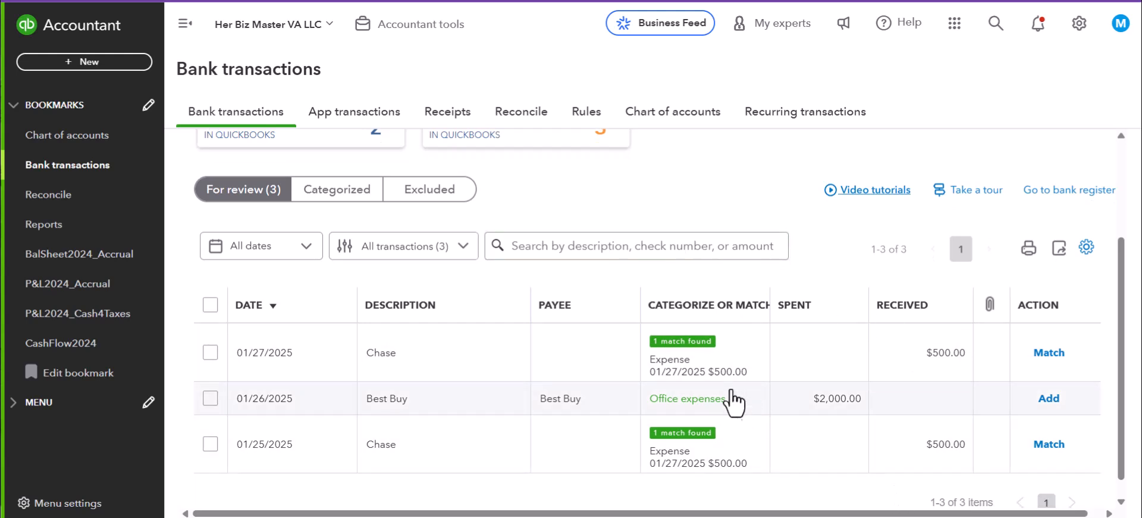
{"action": "left_click", "coordinate": [416, 365]}
{"action": "scroll", "coordinate": [419, 355], "scroll_direction": "down", "scroll_amount": 1}
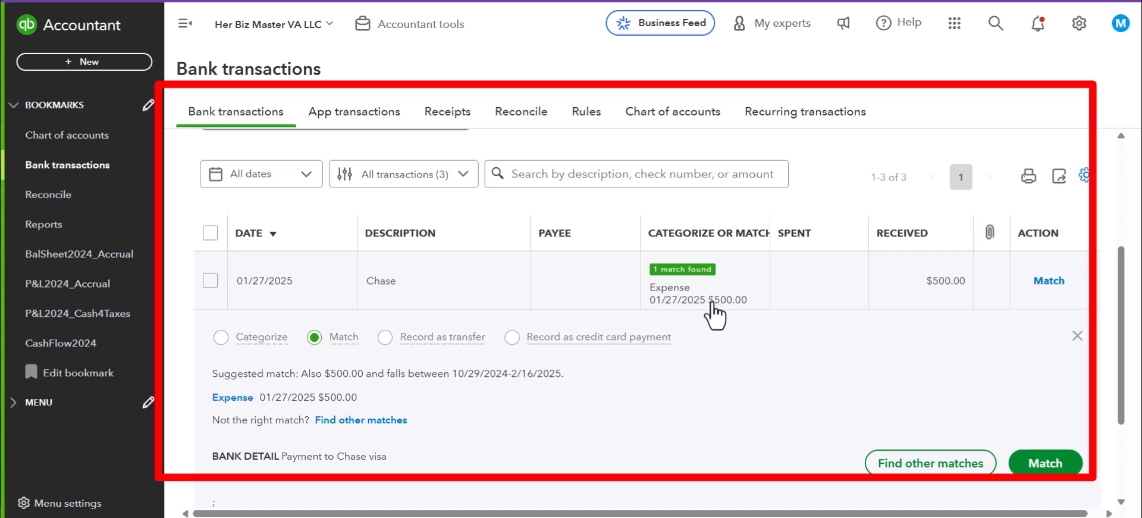
Match the 01/27/2025 Chase transaction in the Chase Business Visa feed to the suggested $500.00 expense
{"action": "scroll", "coordinate": [714, 318], "scroll_direction": "up", "scroll_amount": 4}
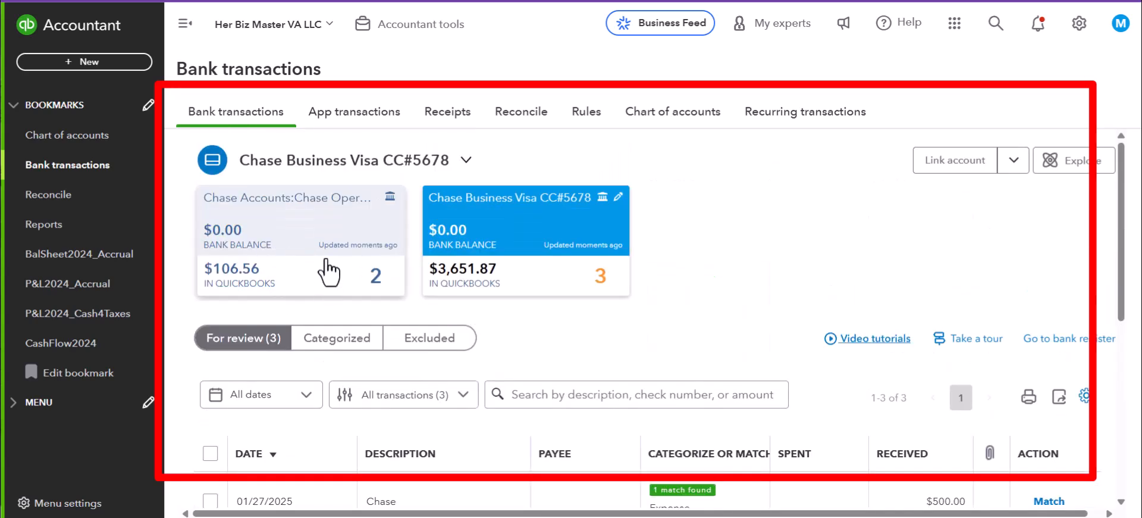
{"action": "scroll", "coordinate": [887, 420], "scroll_direction": "down", "scroll_amount": 3}
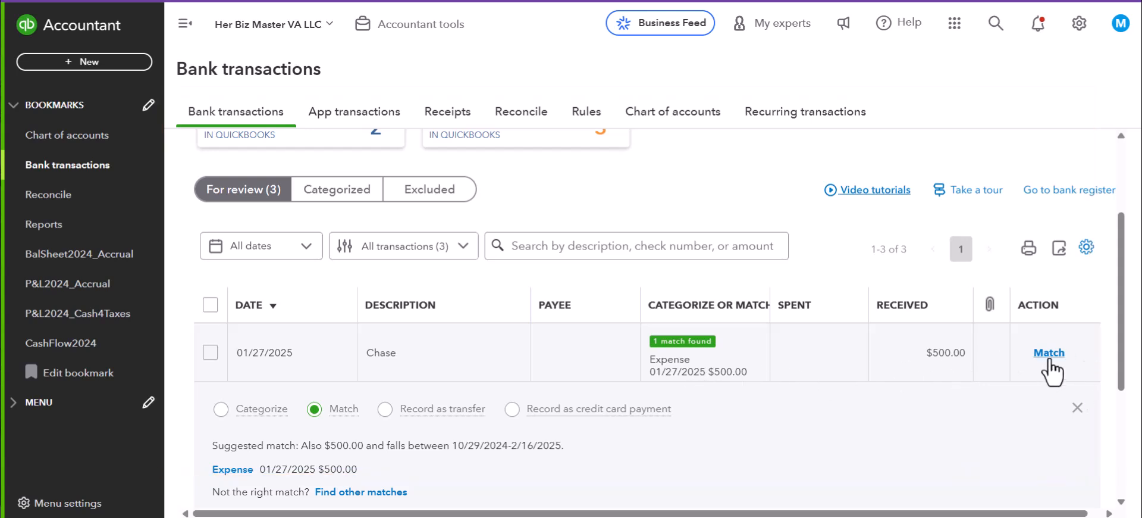
{"action": "scroll", "coordinate": [1047, 375], "scroll_direction": "down", "scroll_amount": 4}
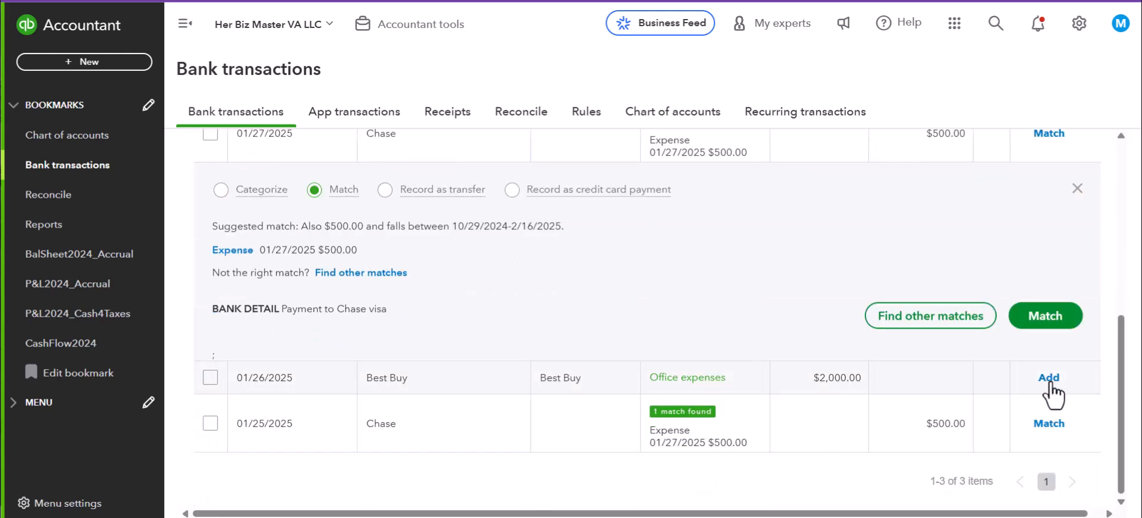
{"action": "scroll", "coordinate": [1053, 393], "scroll_direction": "up", "scroll_amount": 3}
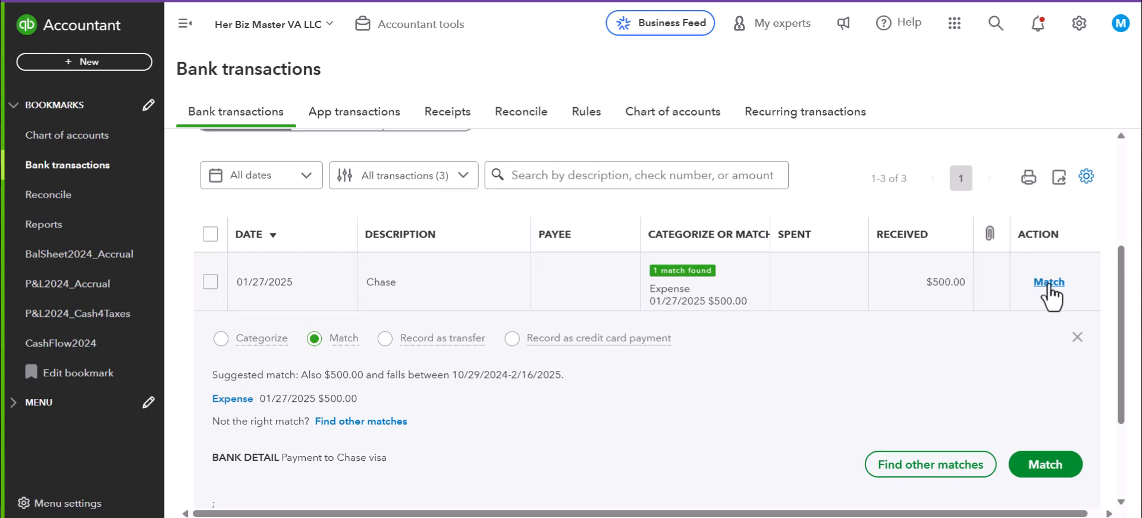
{"action": "left_click", "coordinate": [1046, 465]}
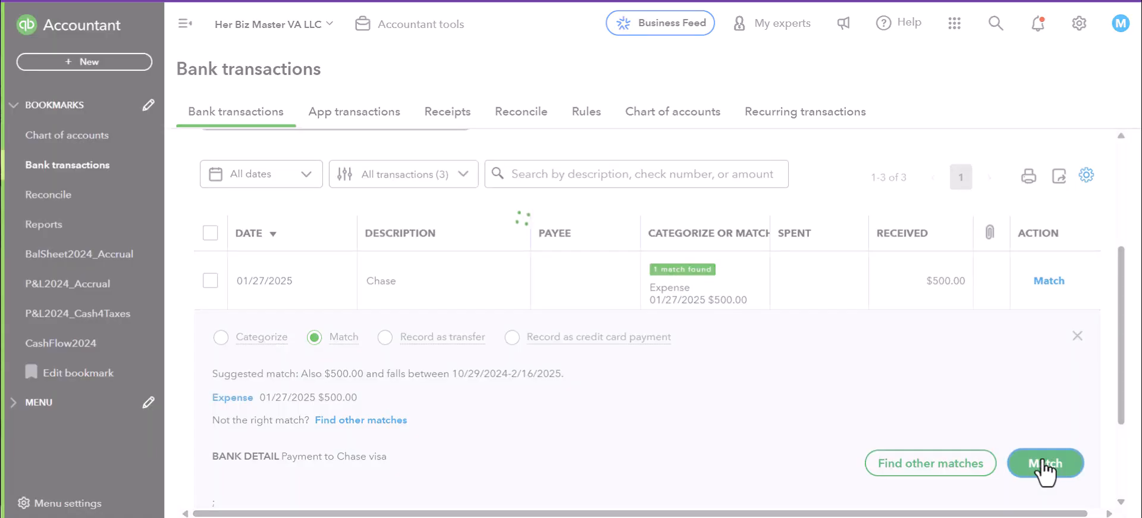
Review the remaining Chase Business Visa transactions, including the suggested match for the 01/25/2025 Chase item
{"action": "scroll", "coordinate": [865, 351], "scroll_direction": "down", "scroll_amount": 2}
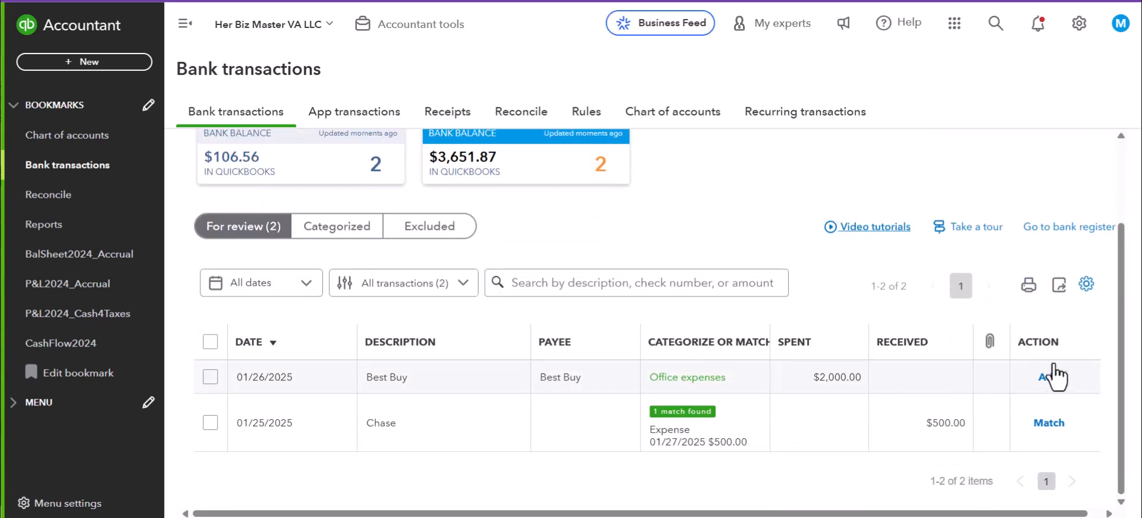
{"action": "scroll", "coordinate": [719, 405], "scroll_direction": "up", "scroll_amount": 2}
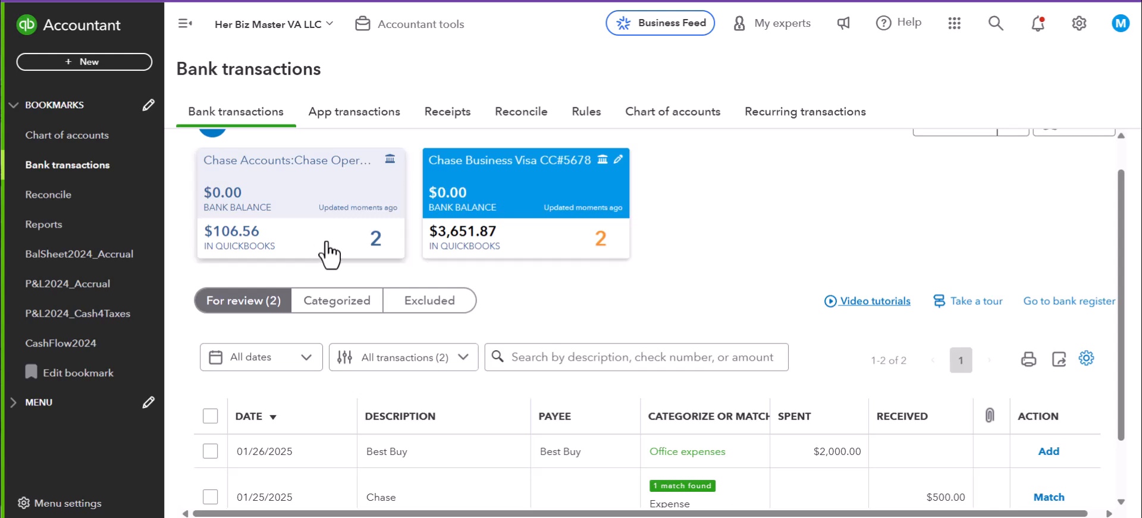
{"action": "scroll", "coordinate": [994, 485], "scroll_direction": "down", "scroll_amount": 2}
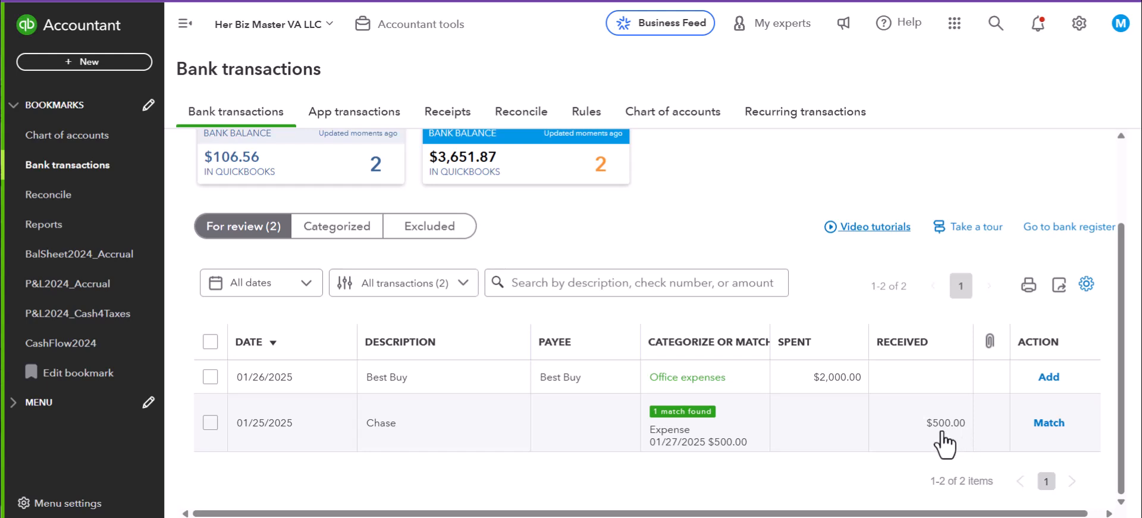
{"action": "scroll", "coordinate": [946, 458], "scroll_direction": "up", "scroll_amount": 2}
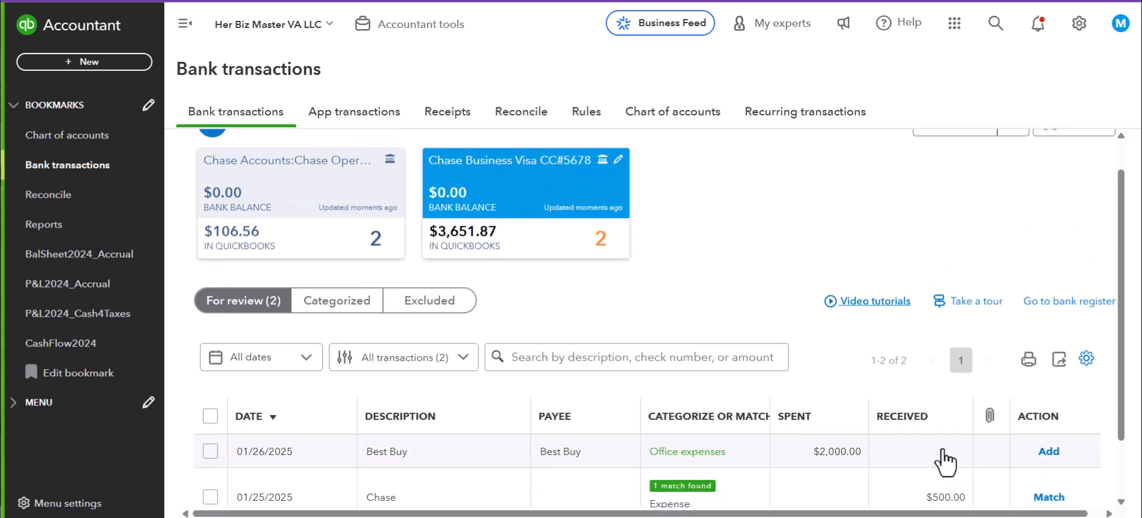
{"action": "scroll", "coordinate": [934, 440], "scroll_direction": "down", "scroll_amount": 2}
{"action": "scroll", "coordinate": [934, 464], "scroll_direction": "up", "scroll_amount": 2}
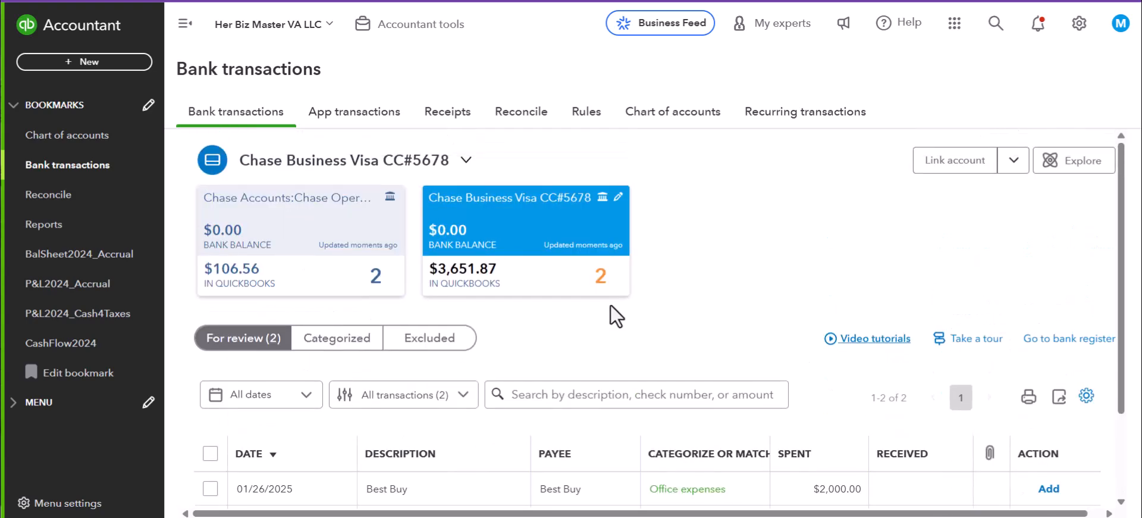
Switch to the Chase Operations feed and look through its remaining transactions for review
{"action": "left_click", "coordinate": [276, 250]}
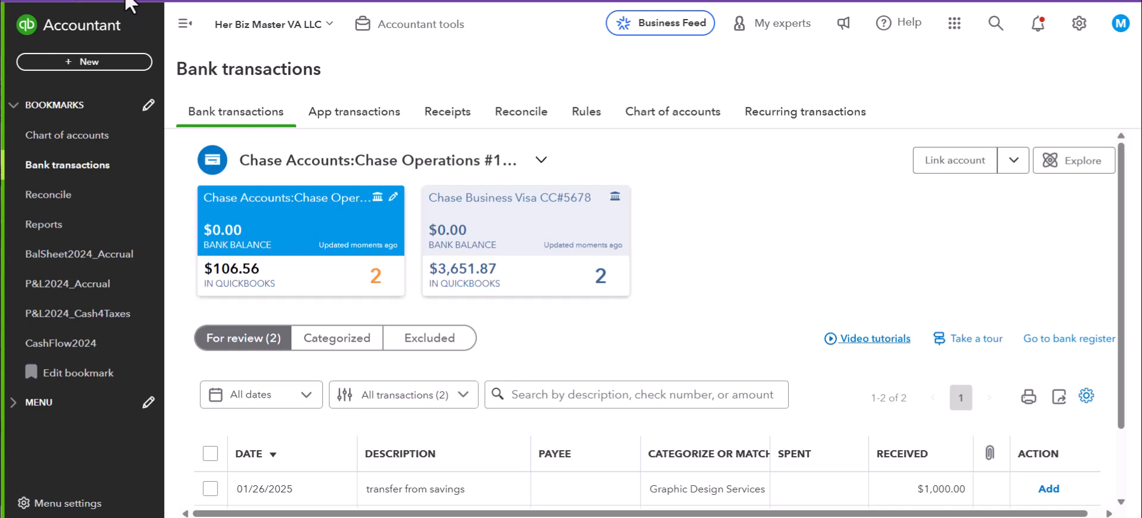
{"action": "left_click", "coordinate": [76, 0]}
{"action": "scroll", "coordinate": [431, 345], "scroll_direction": "down", "scroll_amount": 2}
{"action": "scroll", "coordinate": [433, 342], "scroll_direction": "up", "scroll_amount": 2}
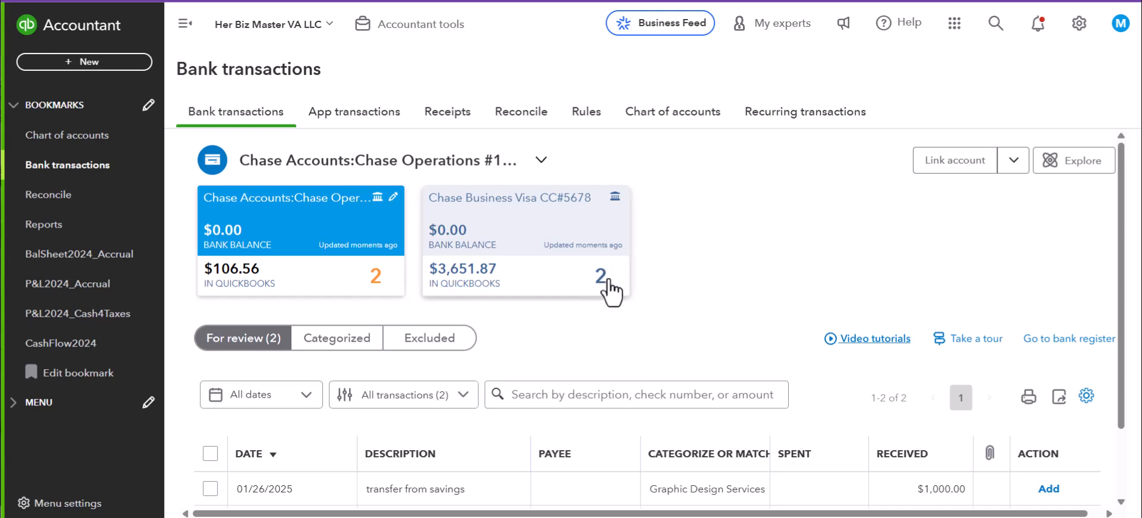
Categorize the 01/25/2025 $500.00 Chase visa payment in the Chase Operations feed to the Chase Business Visa account and add it
{"action": "scroll", "coordinate": [721, 349], "scroll_direction": "down", "scroll_amount": 2}
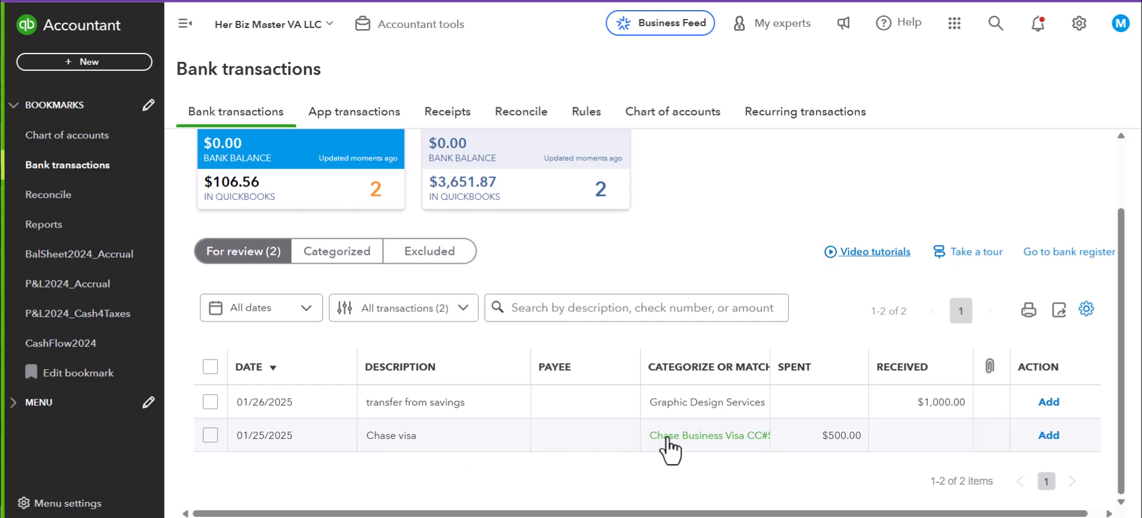
{"action": "left_click", "coordinate": [712, 437]}
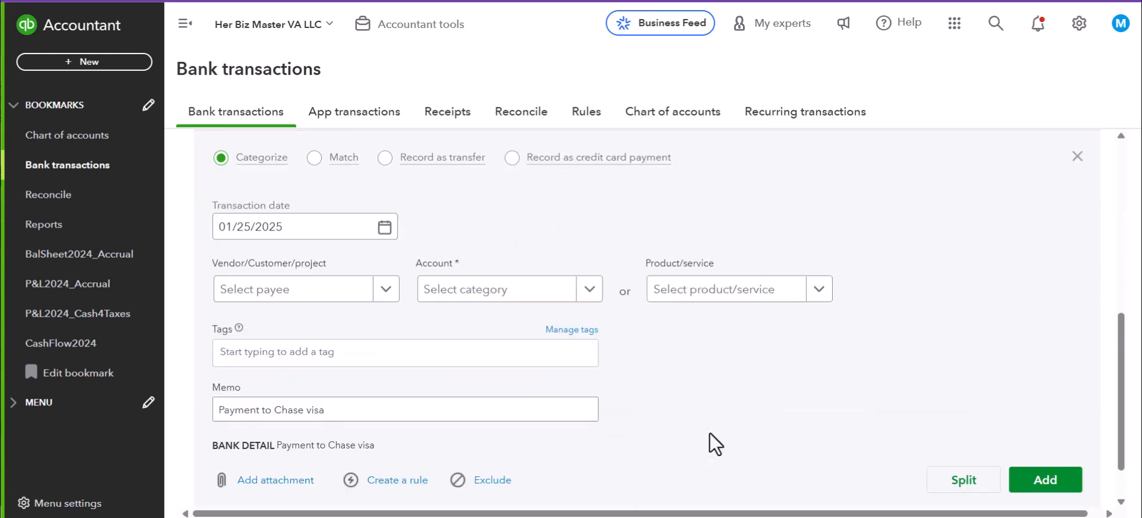
{"action": "left_click", "coordinate": [590, 290]}
{"action": "left_click", "coordinate": [590, 290]}
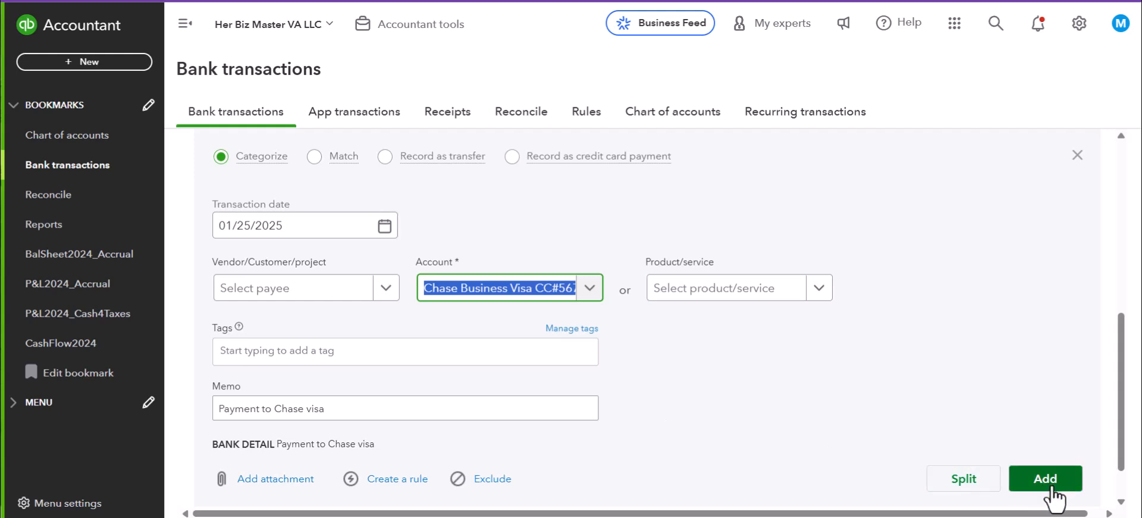
{"action": "scroll", "coordinate": [1055, 476], "scroll_direction": "down", "scroll_amount": 1}
{"action": "left_click", "coordinate": [1052, 428]}
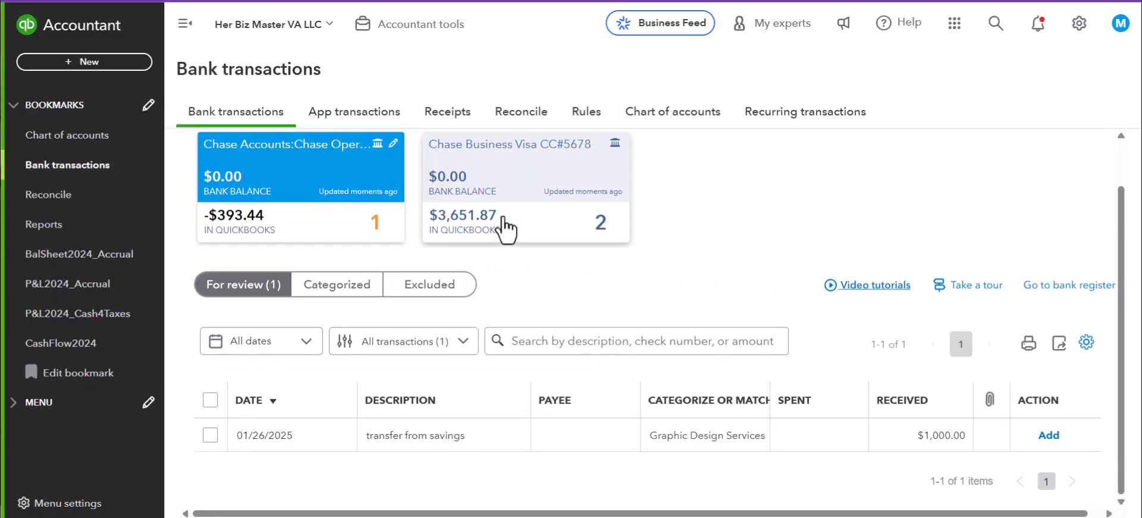
Switch to the Chase Business Visa feed, reload the page and match the 01/25/2025 Chase transaction to the suggested $500.00 expense
{"action": "left_click", "coordinate": [518, 225]}
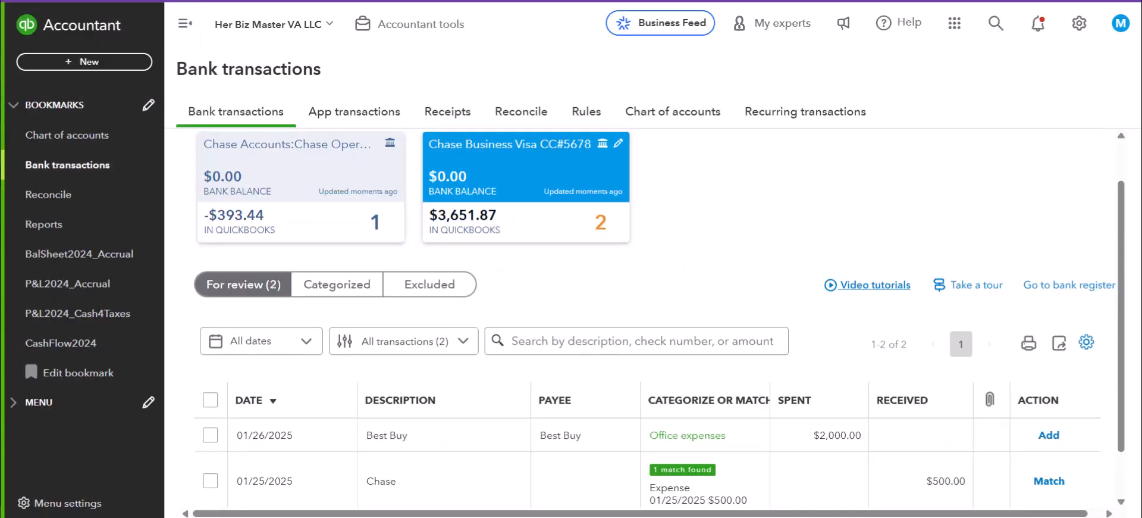
{"action": "key", "text": "F5"}
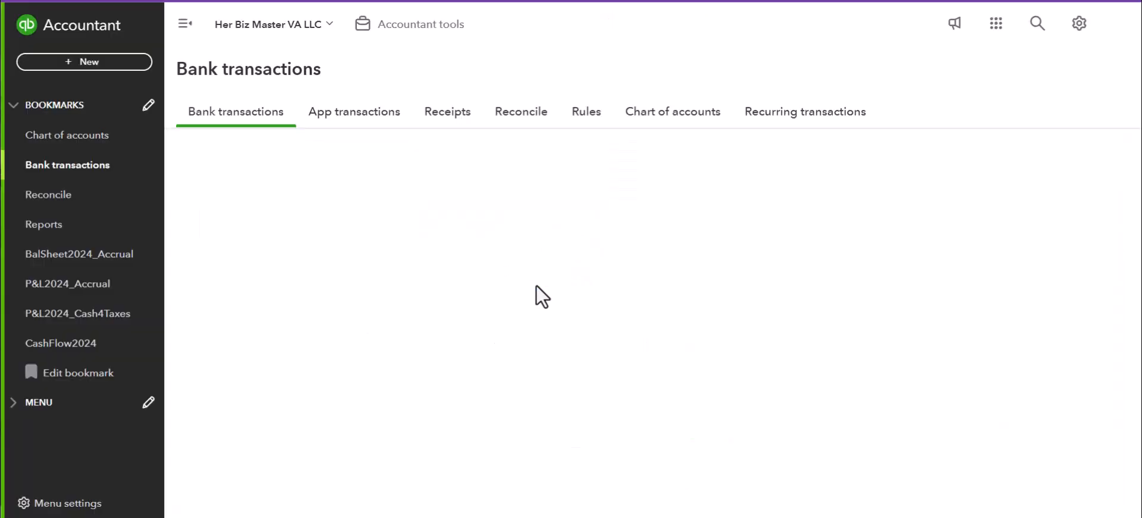
{"action": "scroll", "coordinate": [671, 327], "scroll_direction": "down", "scroll_amount": 2}
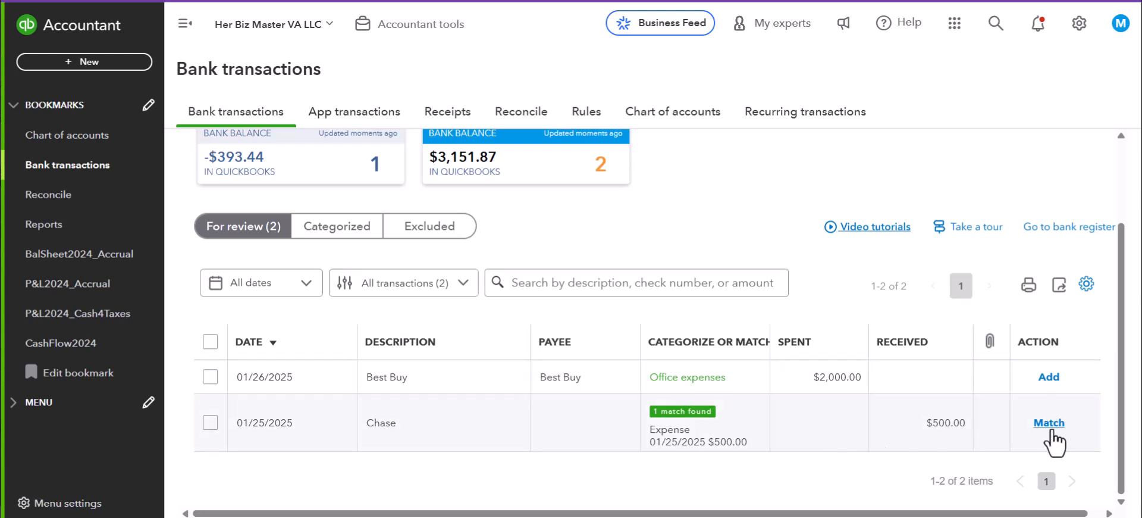
{"action": "scroll", "coordinate": [403, 426], "scroll_direction": "up", "scroll_amount": 2}
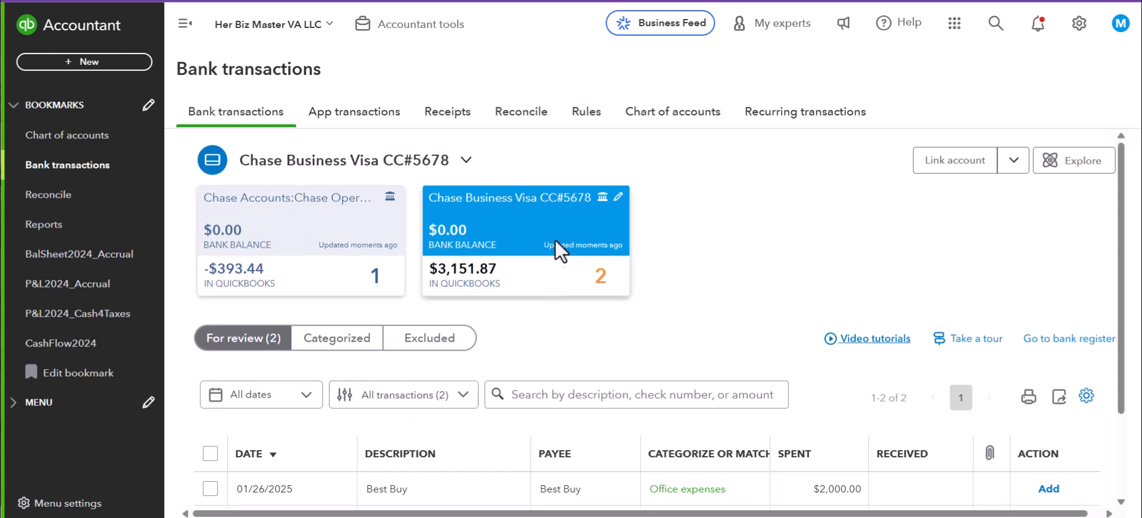
{"action": "scroll", "coordinate": [1065, 491], "scroll_direction": "down", "scroll_amount": 1}
{"action": "scroll", "coordinate": [1061, 483], "scroll_direction": "down", "scroll_amount": 1}
{"action": "left_click", "coordinate": [1050, 423]}
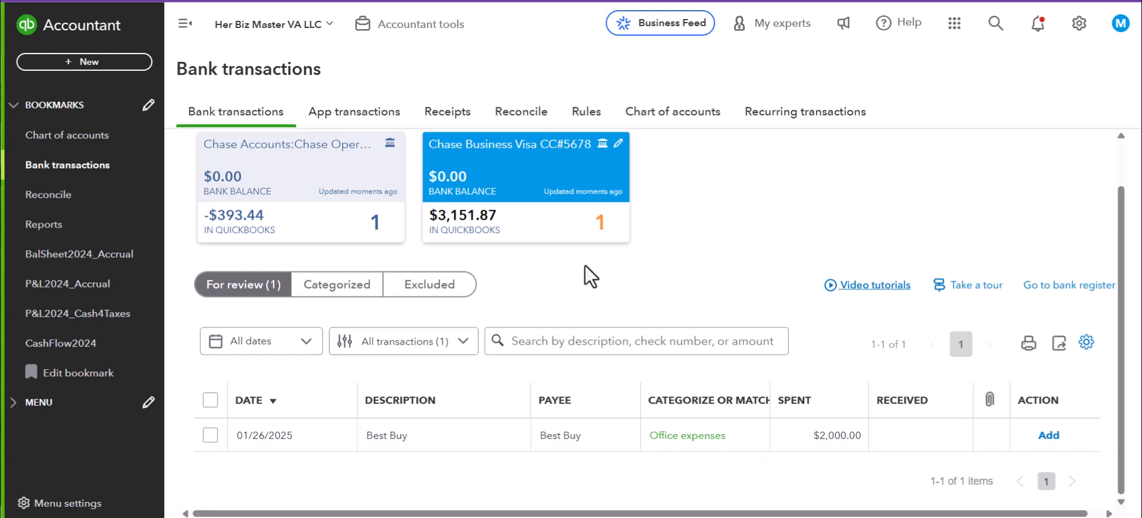
Check the Chase Operations and Chase Business Visa feeds, and show the Pay down credit card option among the new transaction types
{"action": "left_click", "coordinate": [337, 225]}
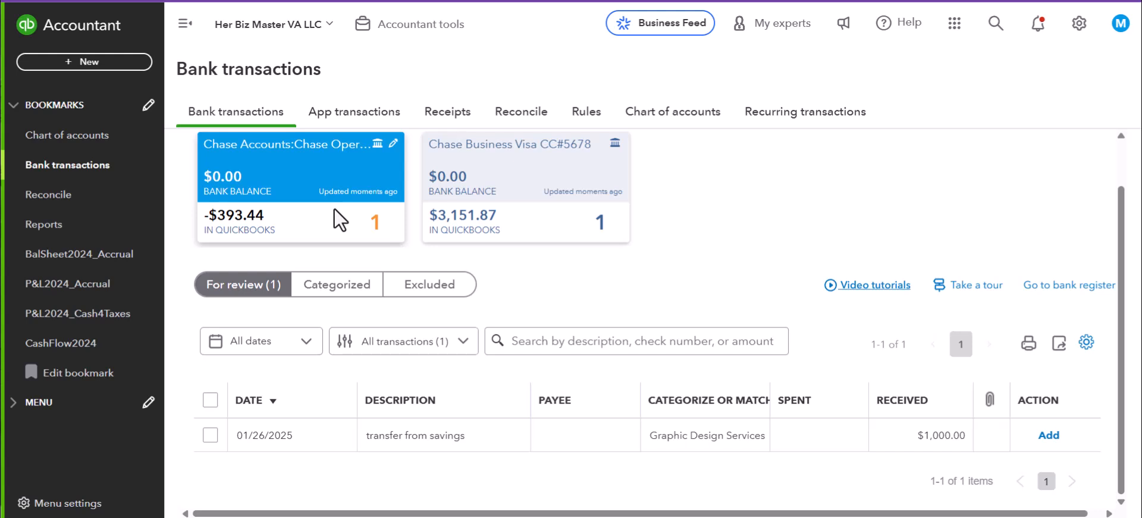
{"action": "left_click", "coordinate": [570, 229]}
{"action": "left_click", "coordinate": [370, 213]}
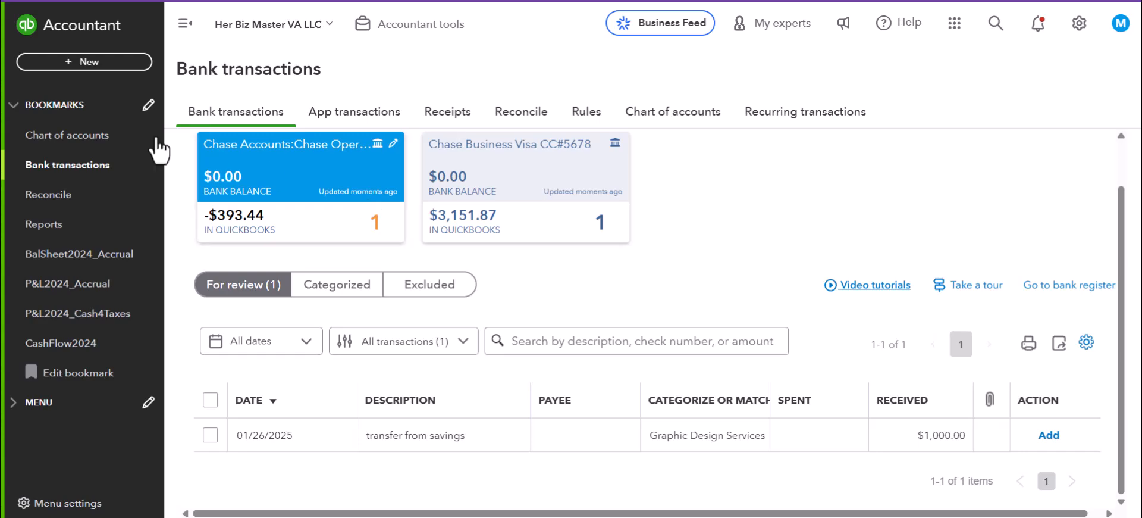
{"action": "left_click", "coordinate": [76, 63]}
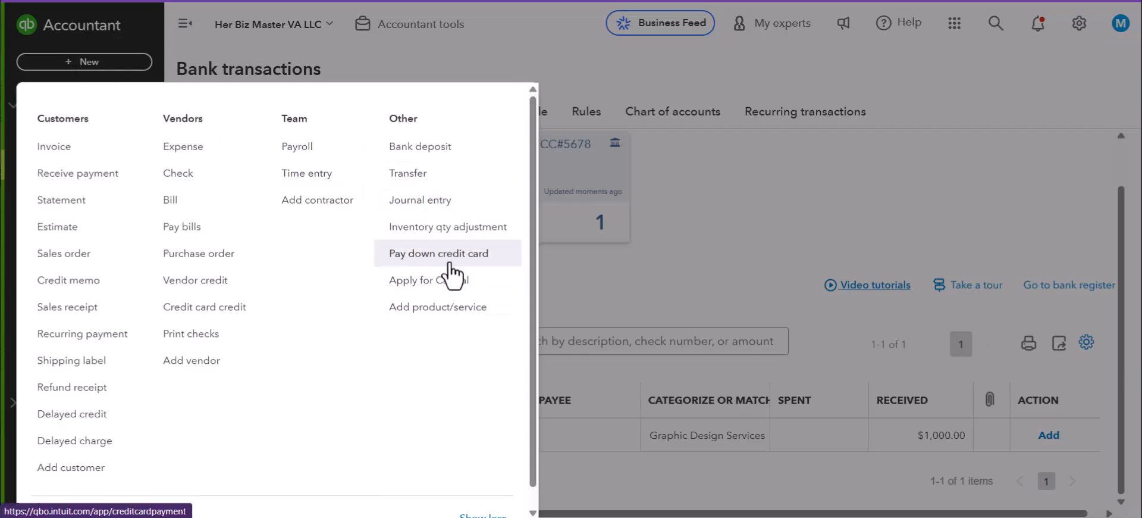
{"action": "left_click", "coordinate": [648, 285]}
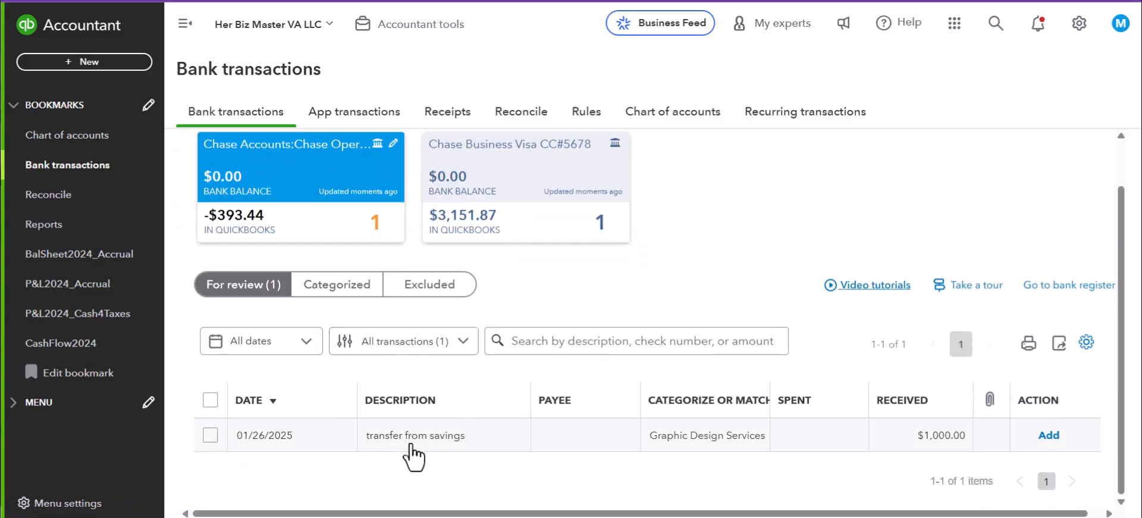
Change the category of the 01/26/2025 transfer from savings in the Chase Operations feed to the Chase Savings account
{"action": "left_click", "coordinate": [443, 443]}
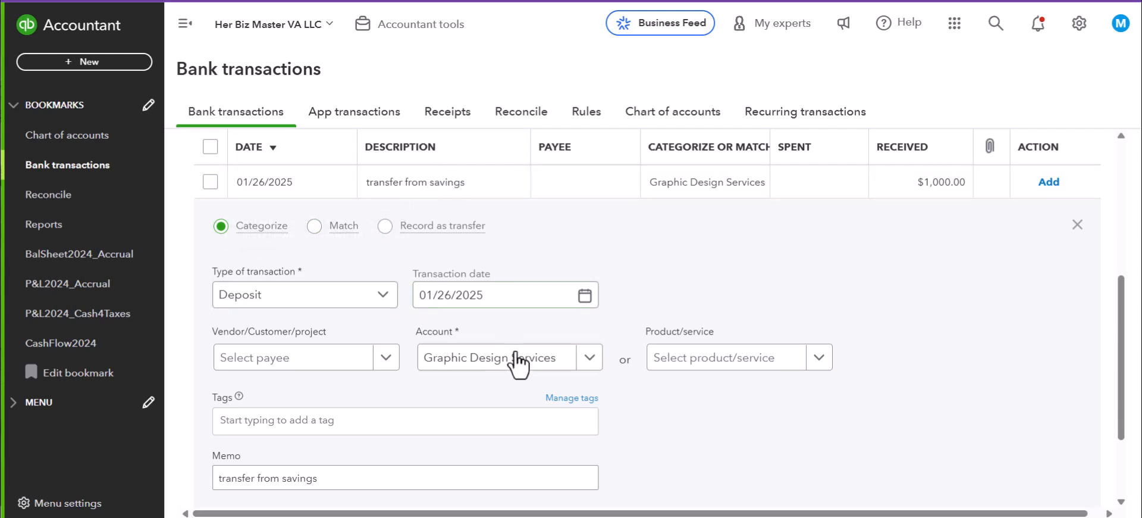
{"action": "left_click", "coordinate": [590, 359]}
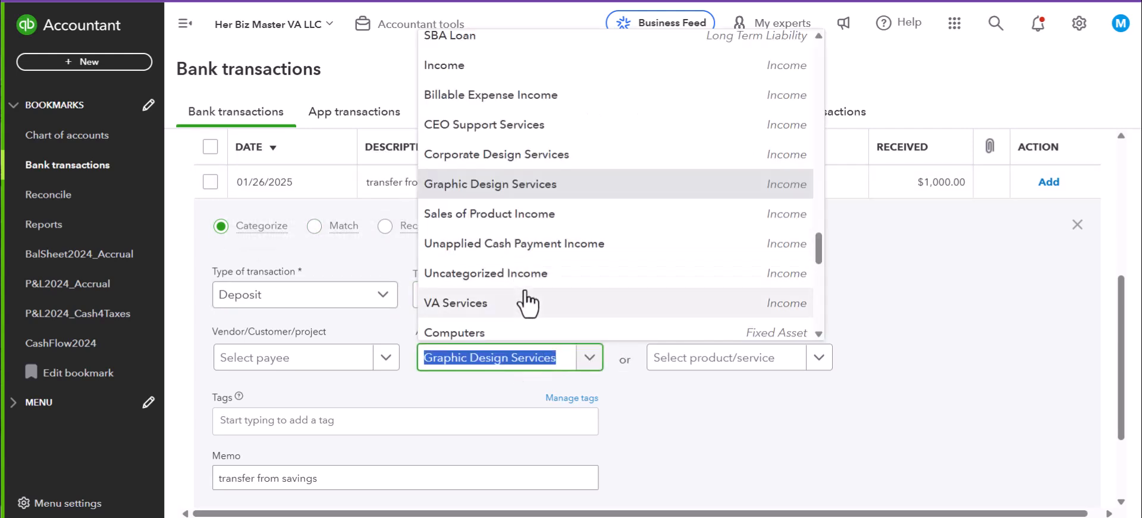
{"action": "type", "text": "sav"}
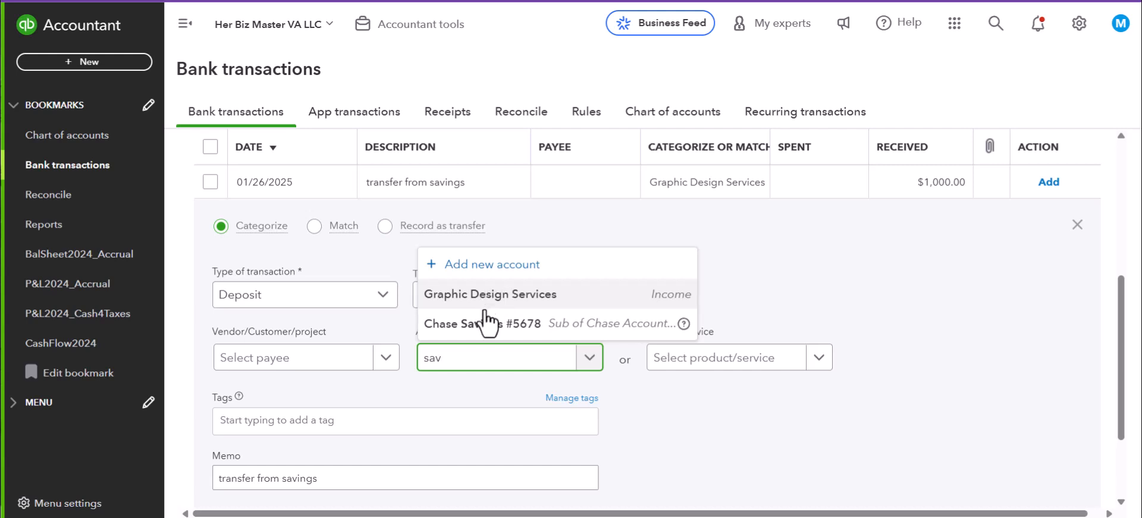
{"action": "left_click", "coordinate": [482, 333]}
{"action": "scroll", "coordinate": [533, 416], "scroll_direction": "up", "scroll_amount": 2}
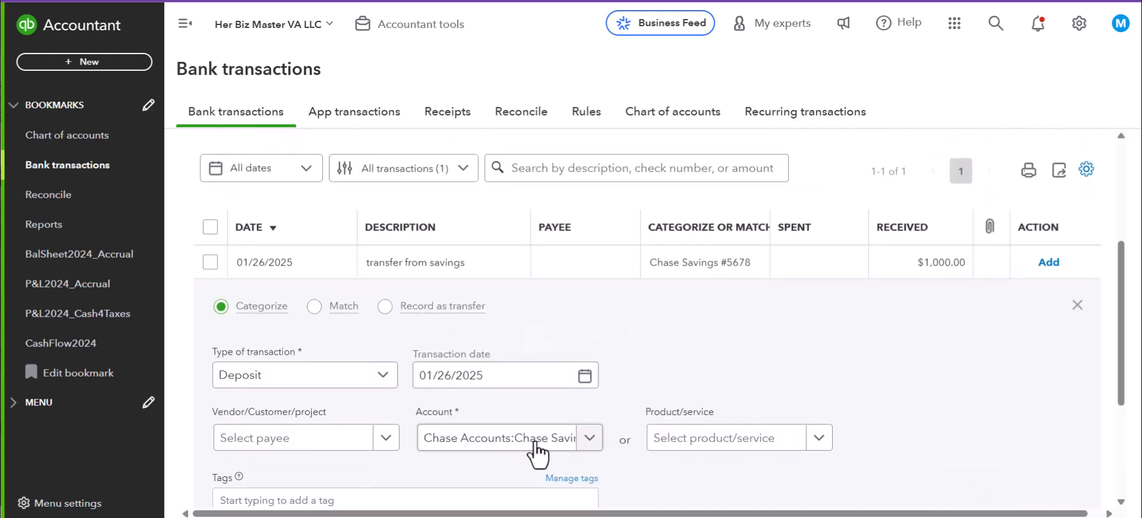
Review the 01/26/2025 transfer from savings against the Chase Operations balance, add it and reload the page
{"action": "scroll", "coordinate": [548, 400], "scroll_direction": "up", "scroll_amount": 4}
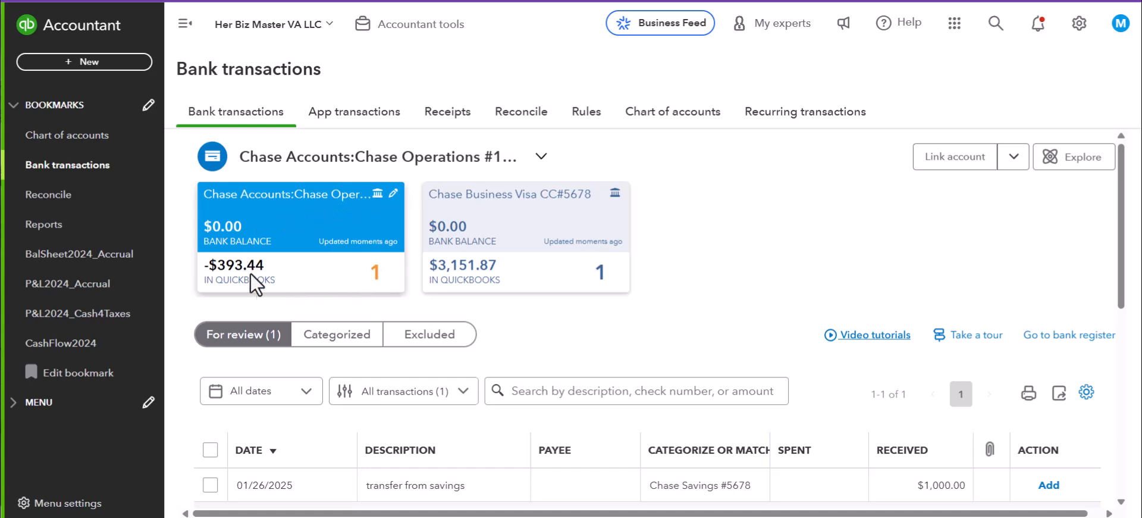
{"action": "scroll", "coordinate": [833, 426], "scroll_direction": "down", "scroll_amount": 7}
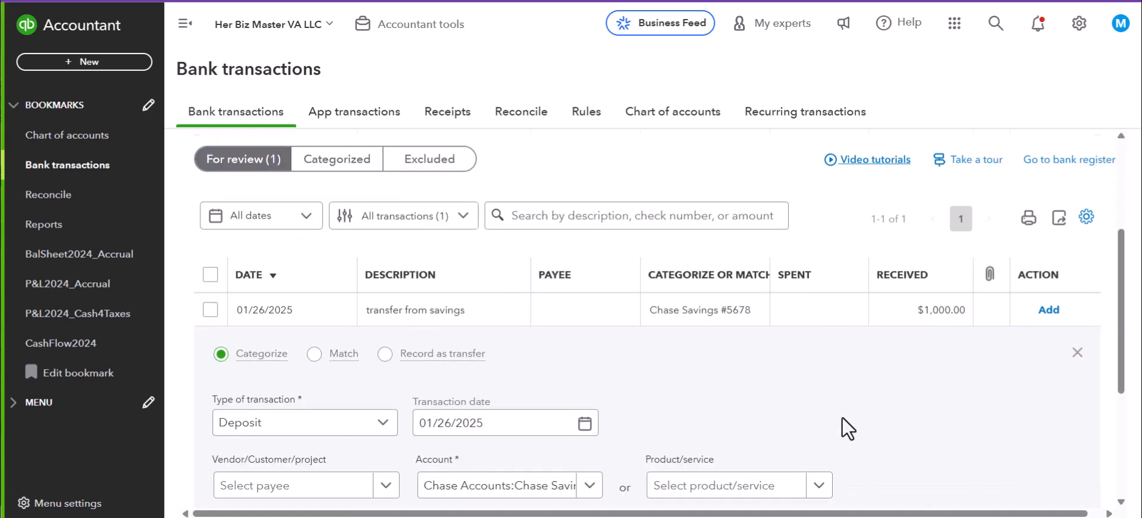
{"action": "scroll", "coordinate": [831, 326], "scroll_direction": "up", "scroll_amount": 3}
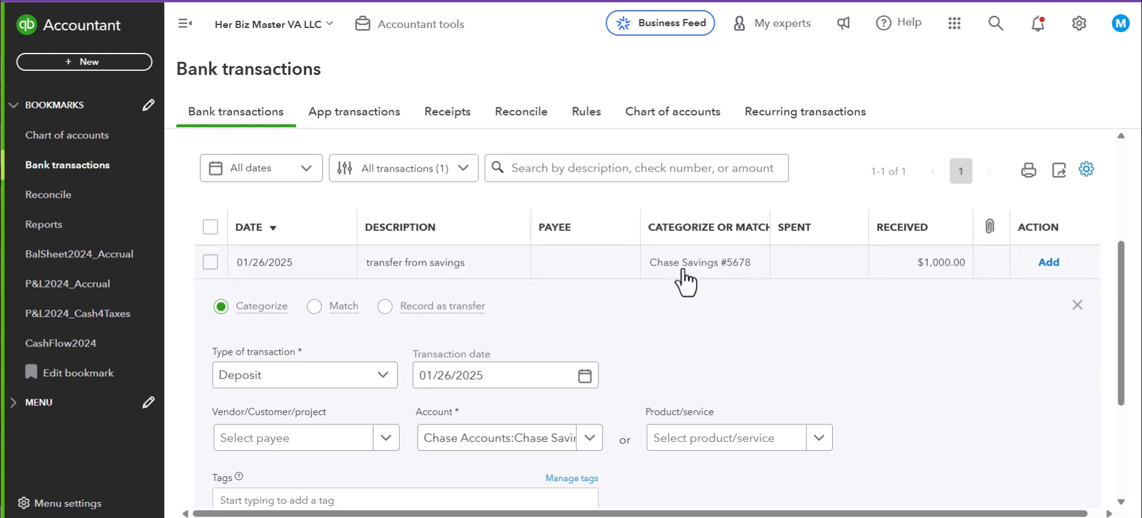
{"action": "left_click", "coordinate": [1051, 265]}
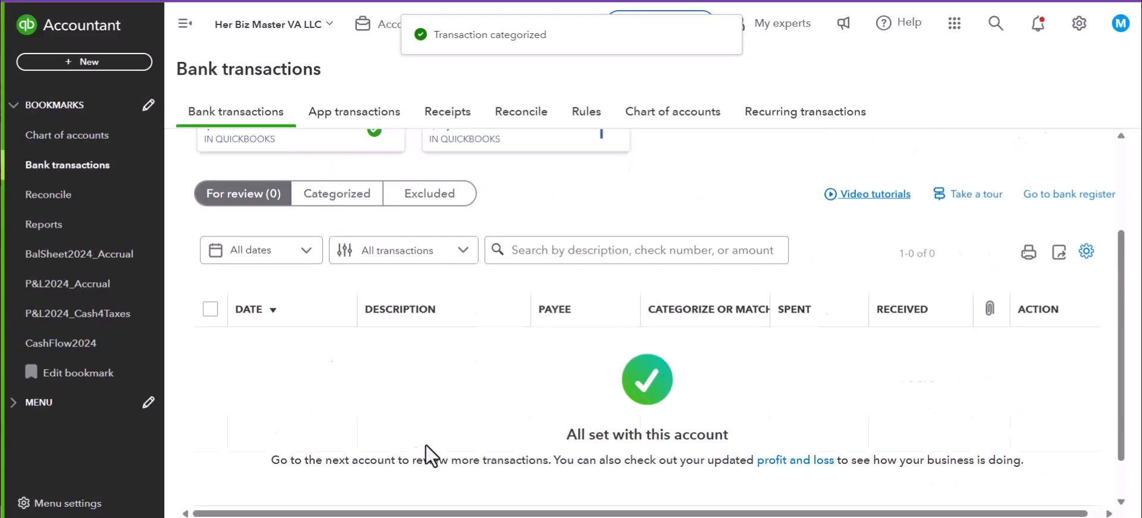
{"action": "scroll", "coordinate": [356, 315], "scroll_direction": "up", "scroll_amount": 3}
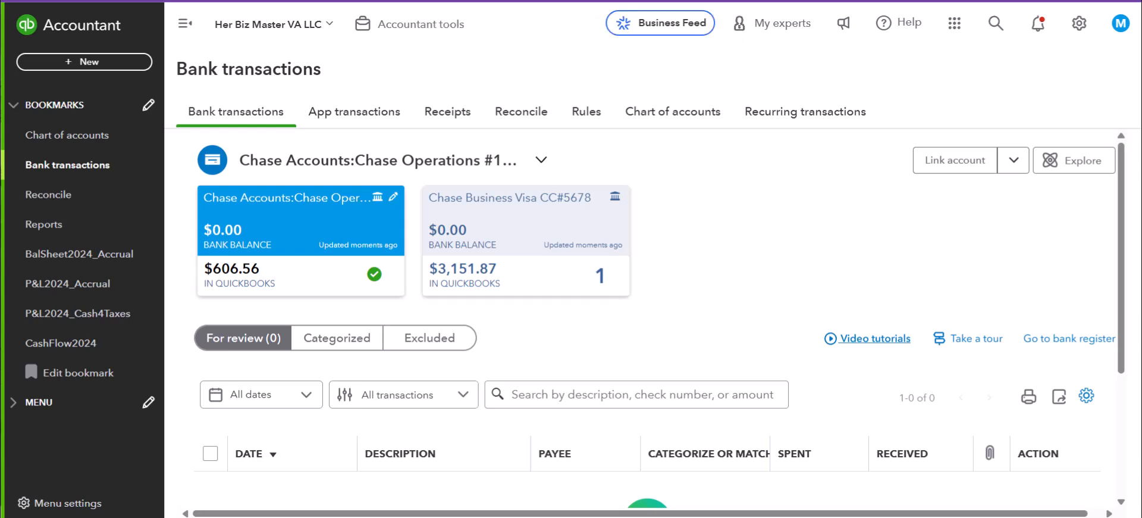
{"action": "key", "text": "F5"}
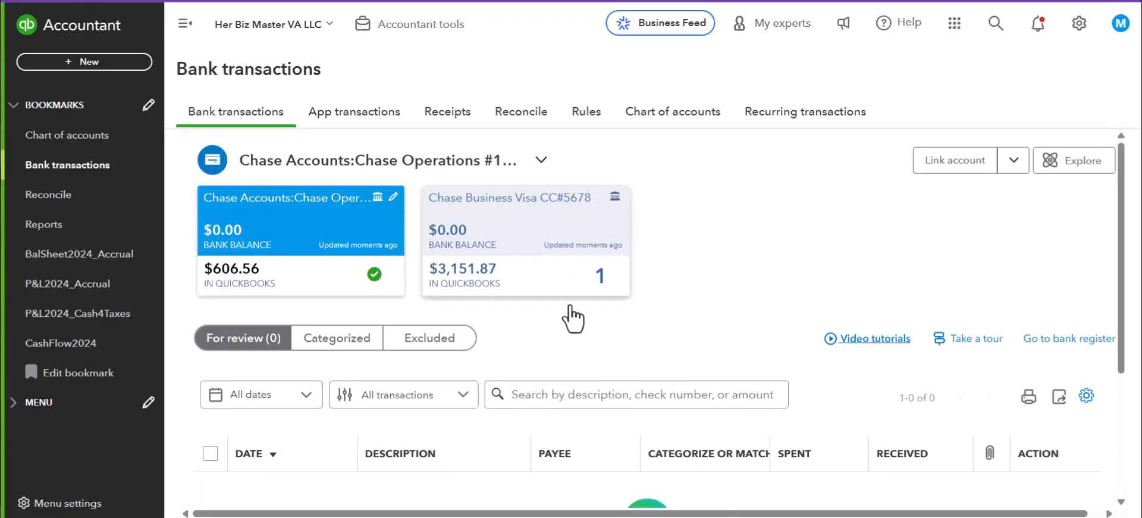
In the Chase Business Visa feed, categorize the 01/26/2025 $2,000.00 Best Buy purchase to the Computers fixed asset account and add it
{"action": "left_click", "coordinate": [606, 279]}
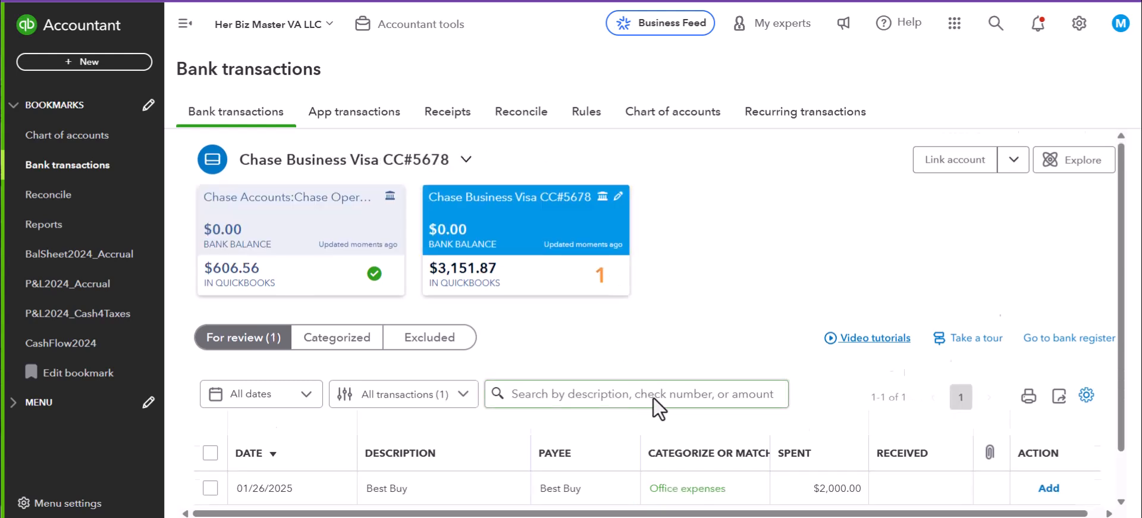
{"action": "scroll", "coordinate": [651, 399], "scroll_direction": "down", "scroll_amount": 1}
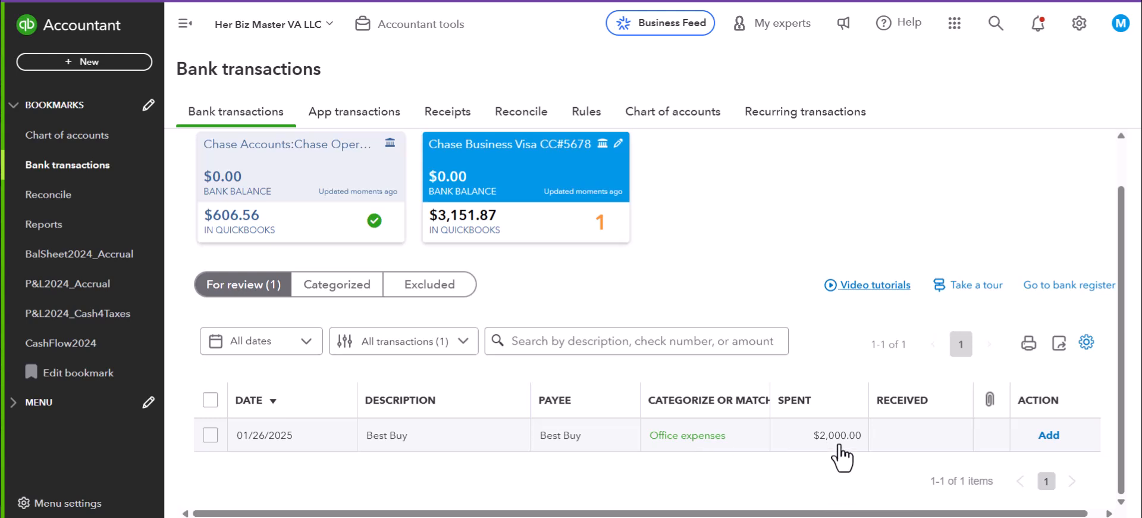
{"action": "left_click", "coordinate": [421, 438]}
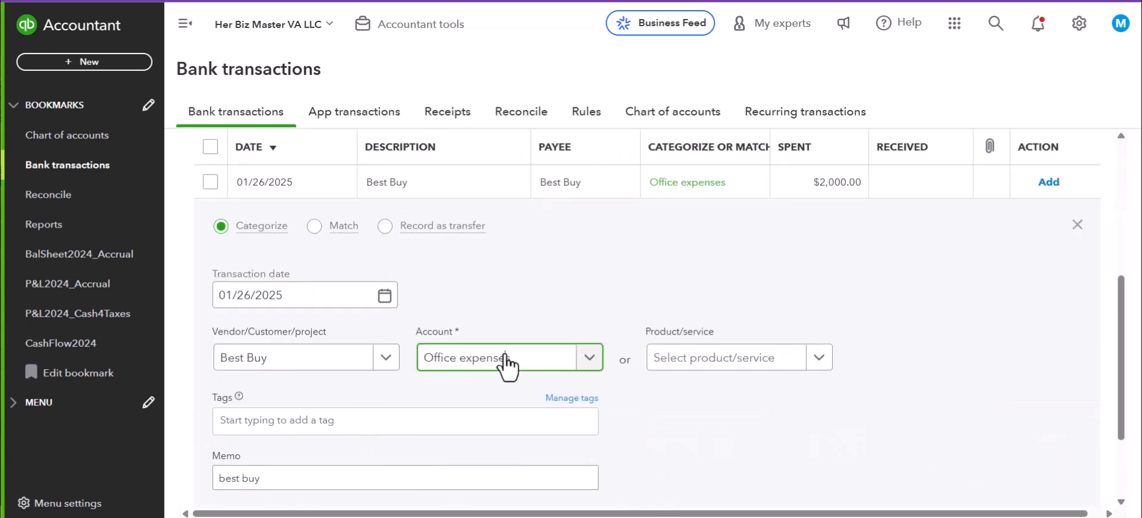
{"action": "left_click", "coordinate": [505, 358]}
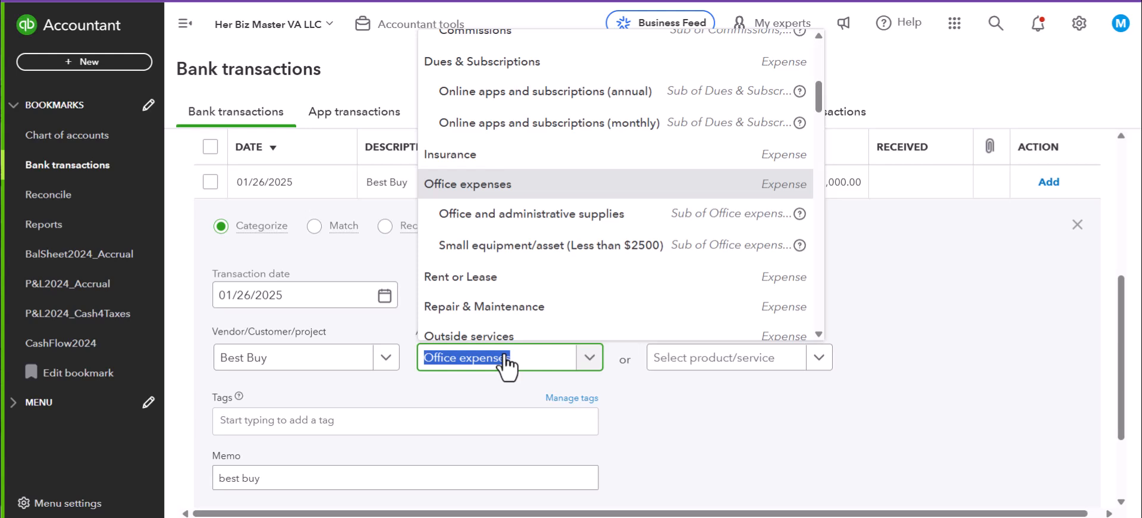
{"action": "type", "text": "co"}
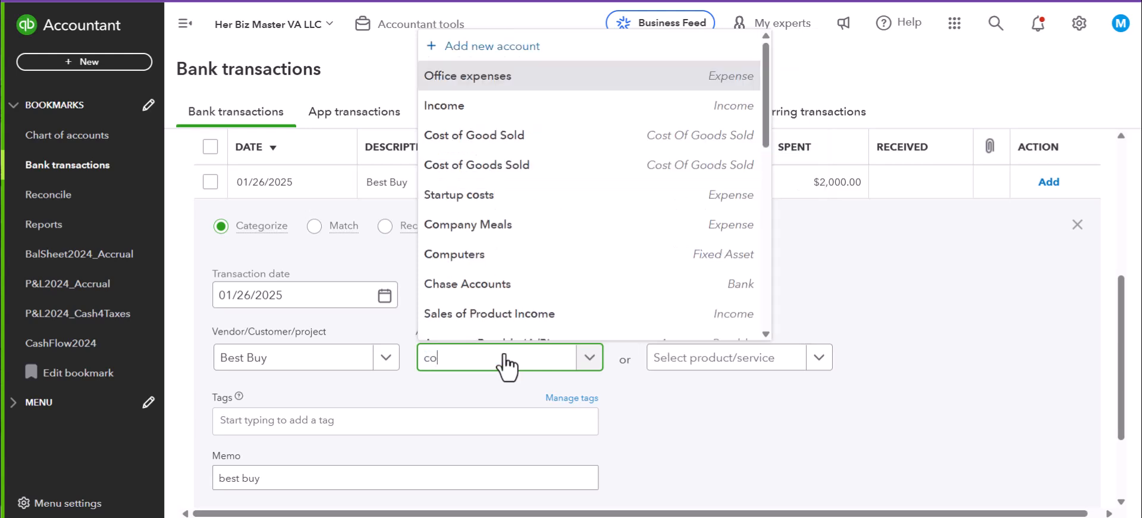
{"action": "left_click", "coordinate": [484, 254]}
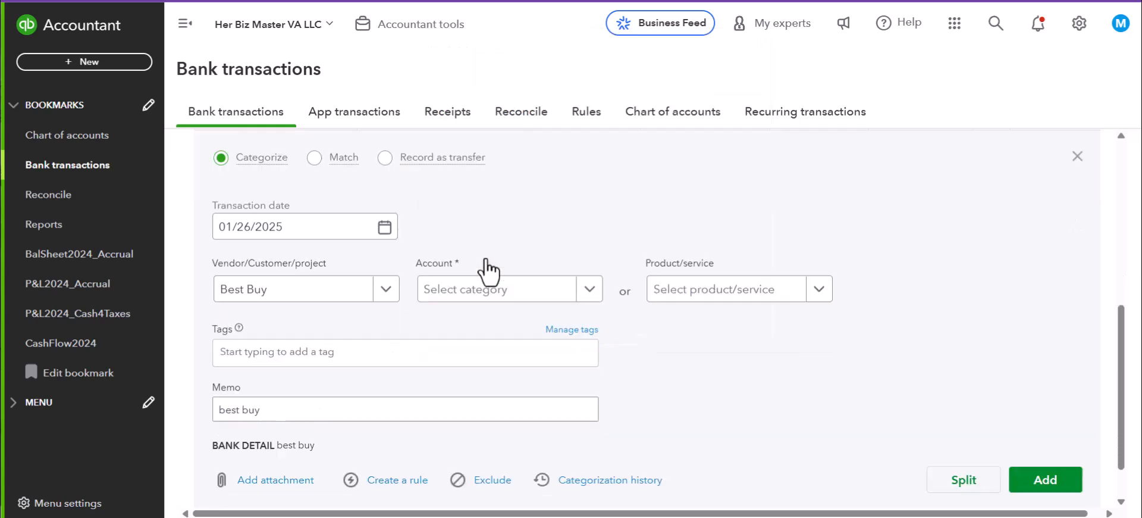
{"action": "left_click", "coordinate": [1034, 477]}
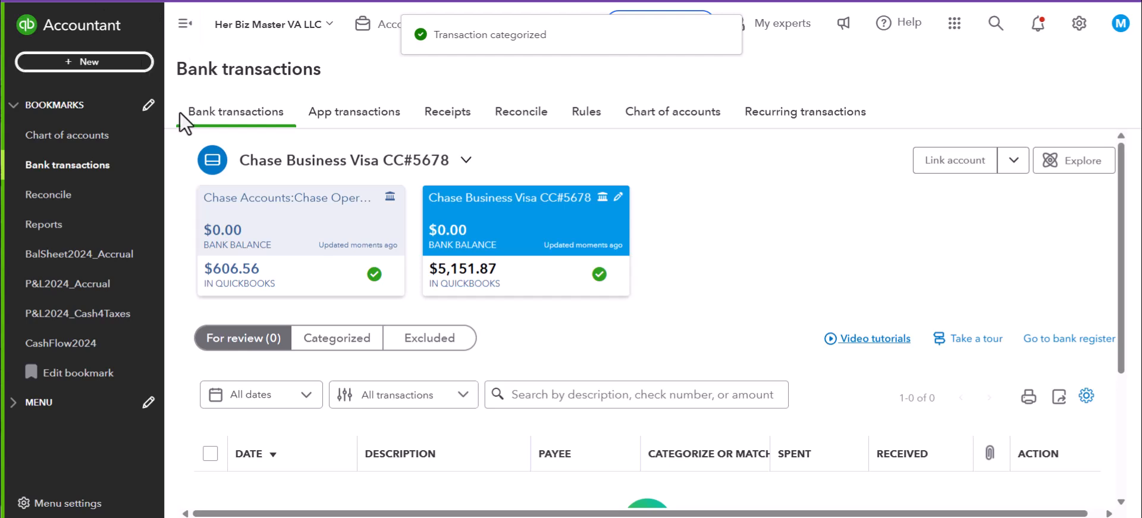
Refresh the bank transactions page and check the balances and review status of both Chase accounts
{"action": "left_click", "coordinate": [285, 241]}
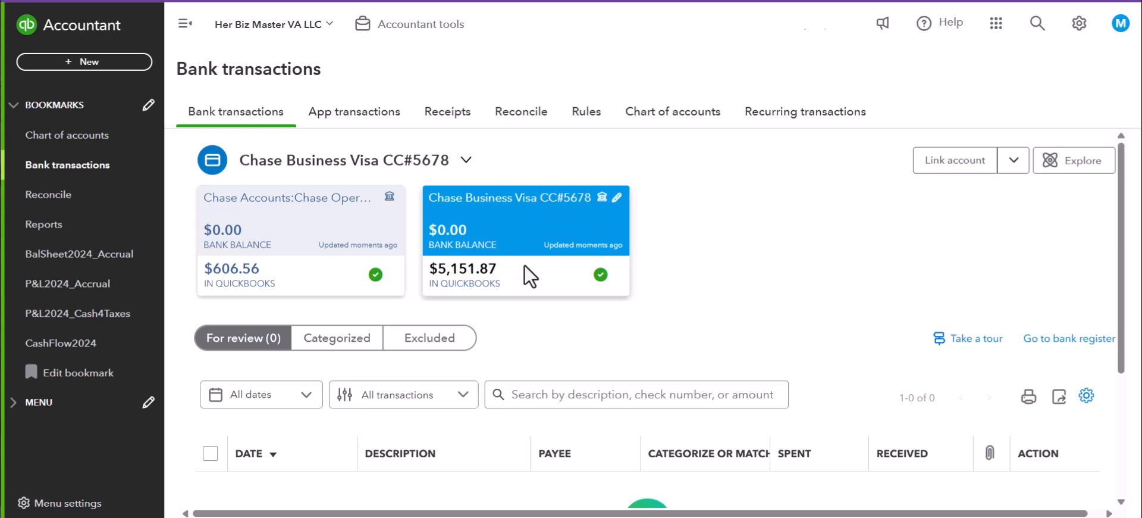
{"action": "scroll", "coordinate": [360, 238], "scroll_direction": "down", "scroll_amount": 1}
{"action": "scroll", "coordinate": [370, 245], "scroll_direction": "up", "scroll_amount": 1}
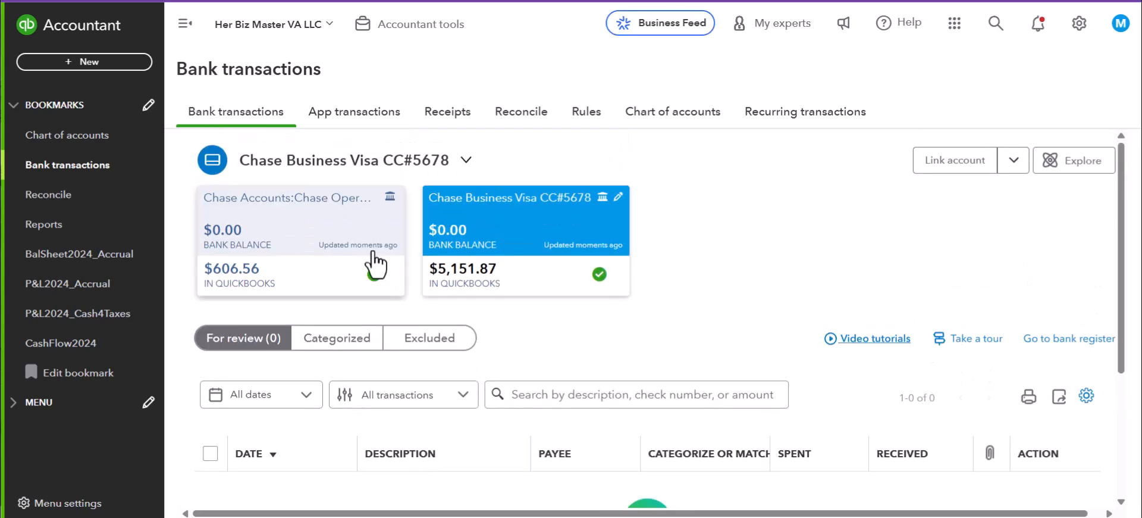